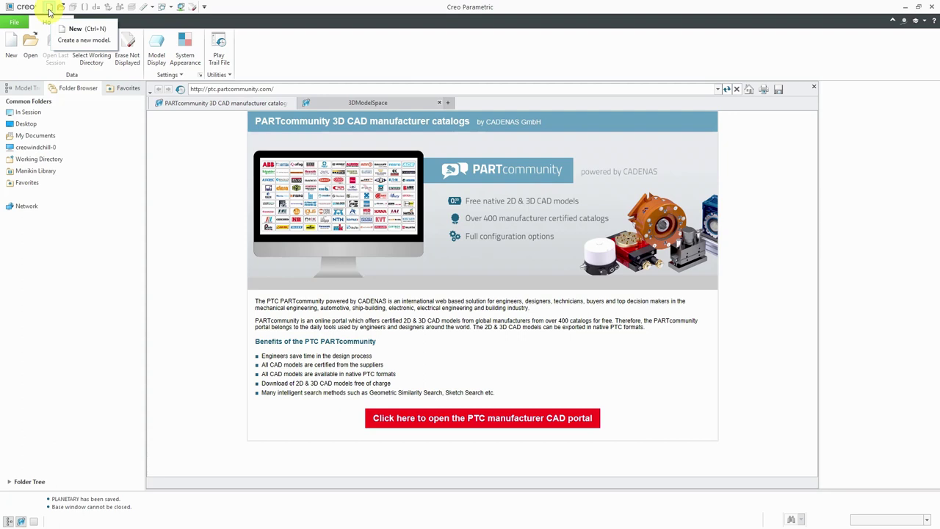
Step: Create a new bulk part named adhesive
left_click(49, 9)
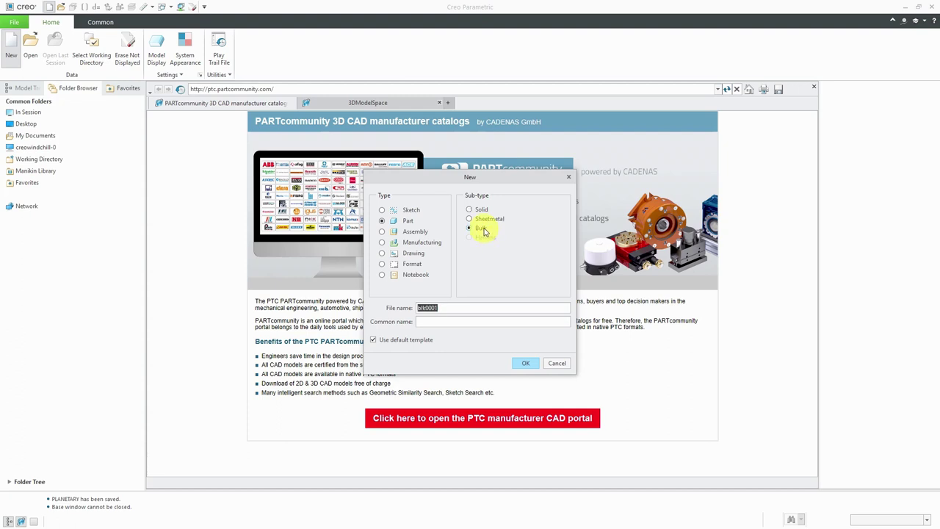
left_click(482, 229)
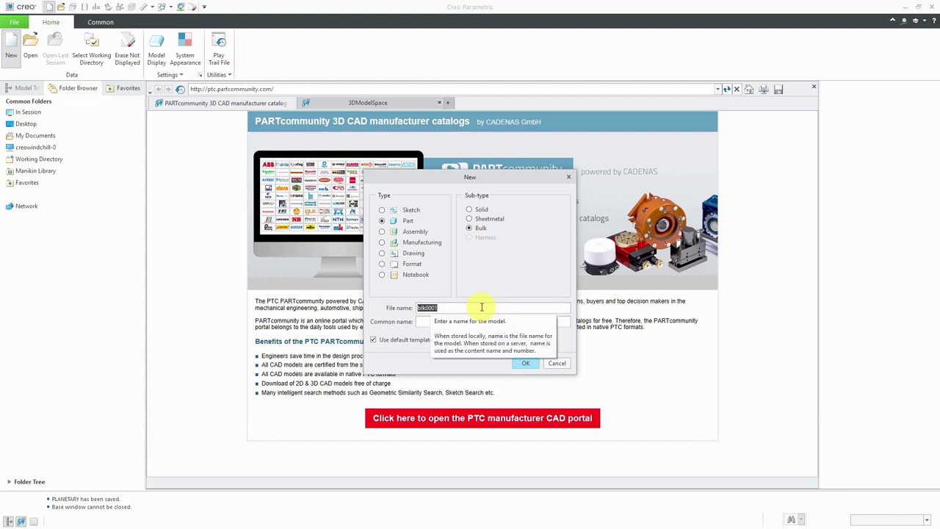
type("adhesive")
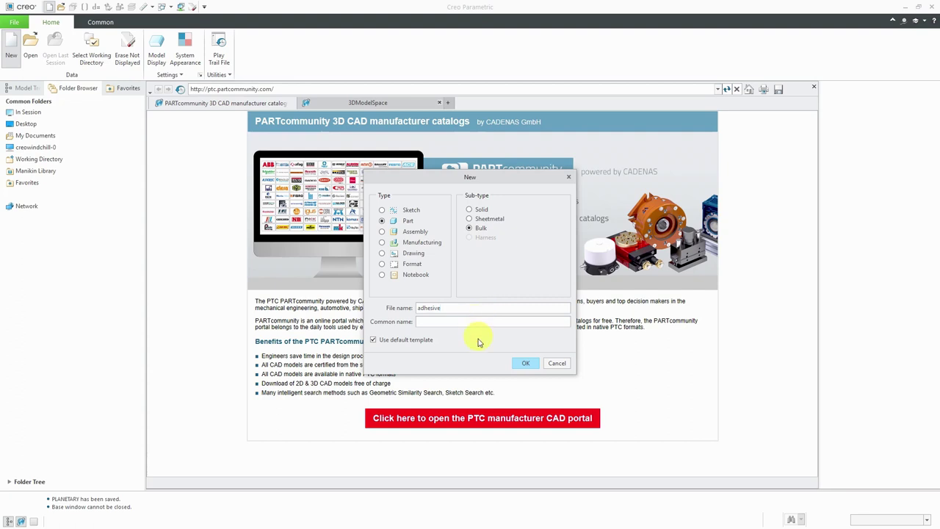
left_click(522, 363)
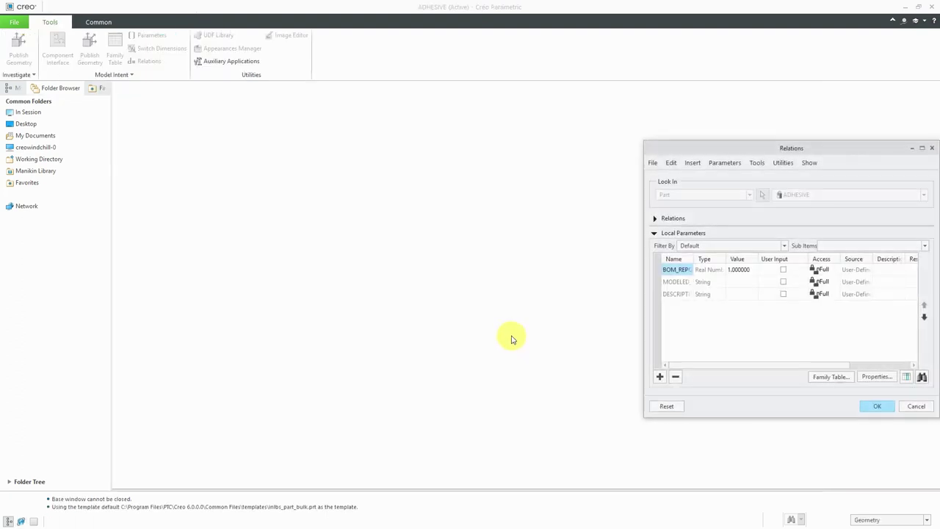
Step: Add a string parameter QTY with value A/R to ADHESIVE and close the Relations dialog
left_click_drag(799, 147, 483, 113)
left_click_drag(376, 222, 428, 222)
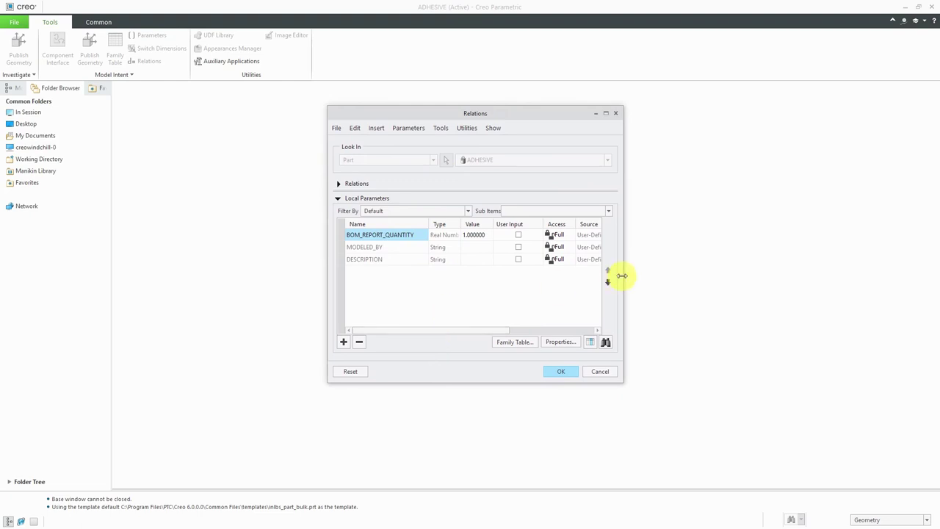
left_click_drag(622, 276, 716, 276)
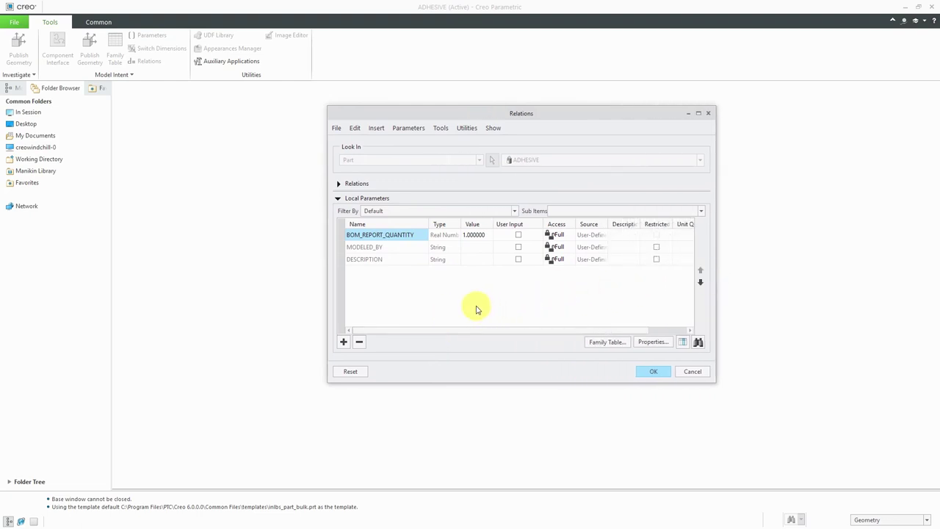
left_click(344, 342)
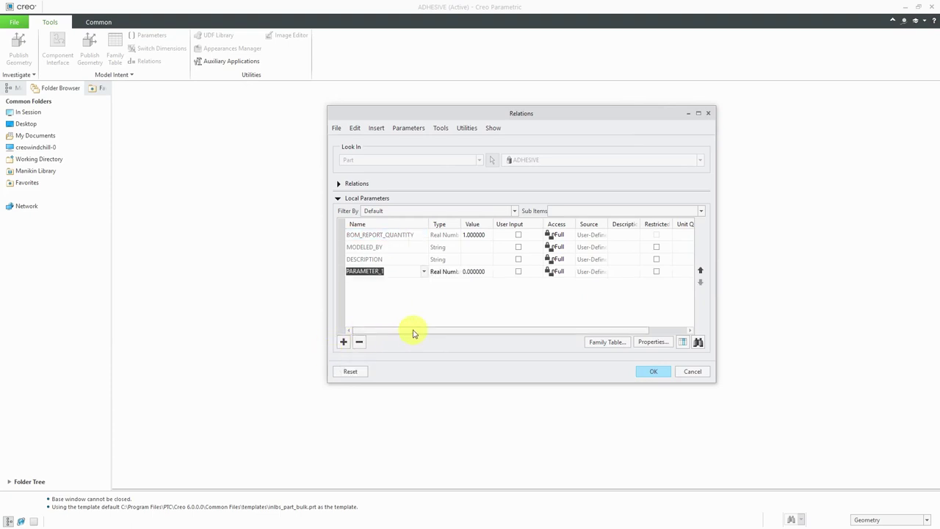
type("qty")
left_click(447, 271)
left_click(456, 272)
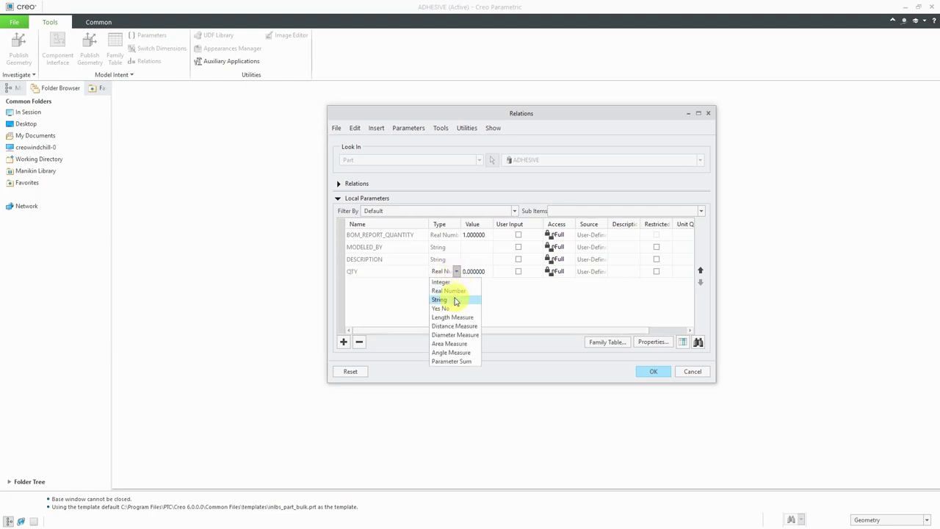
left_click(455, 299)
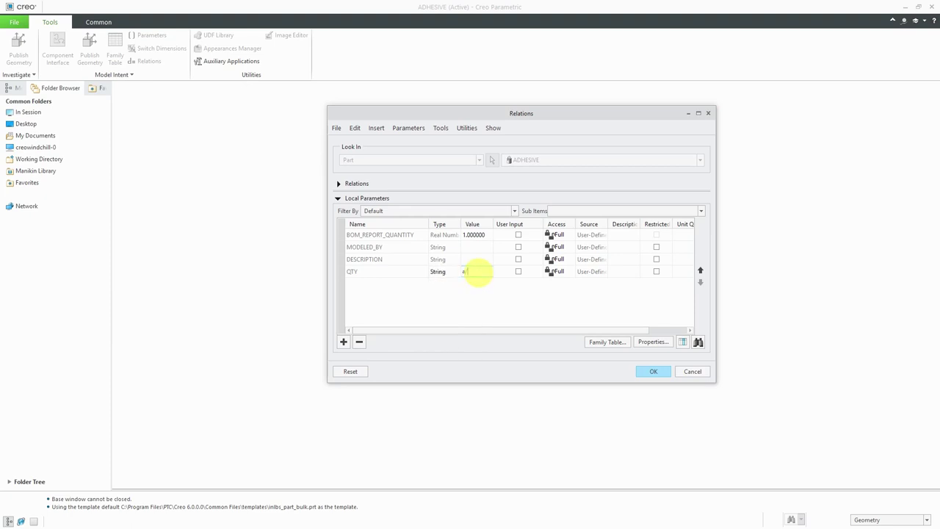
left_click(477, 272)
type("A/R")
left_click(653, 371)
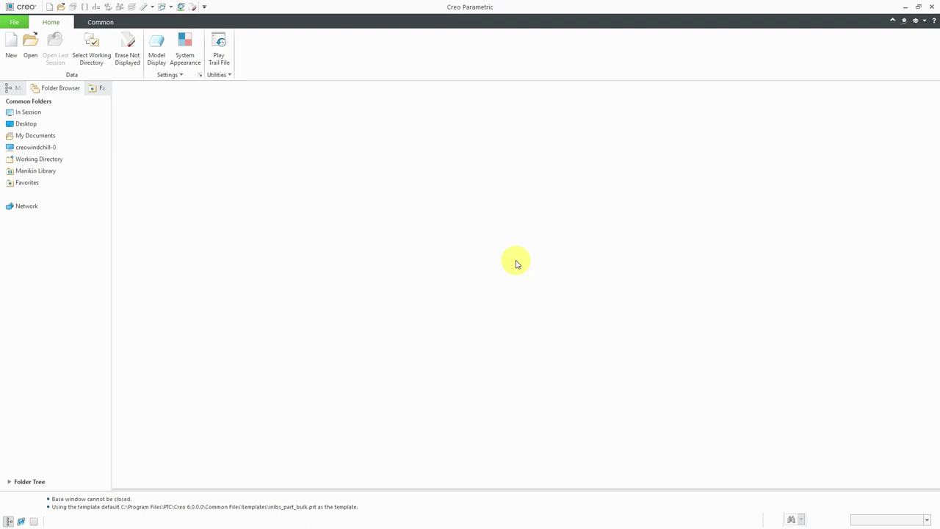
Step: Create a new sheetmetal part named SHEETMETAL and dismiss the model tree settings warning
left_click(13, 38)
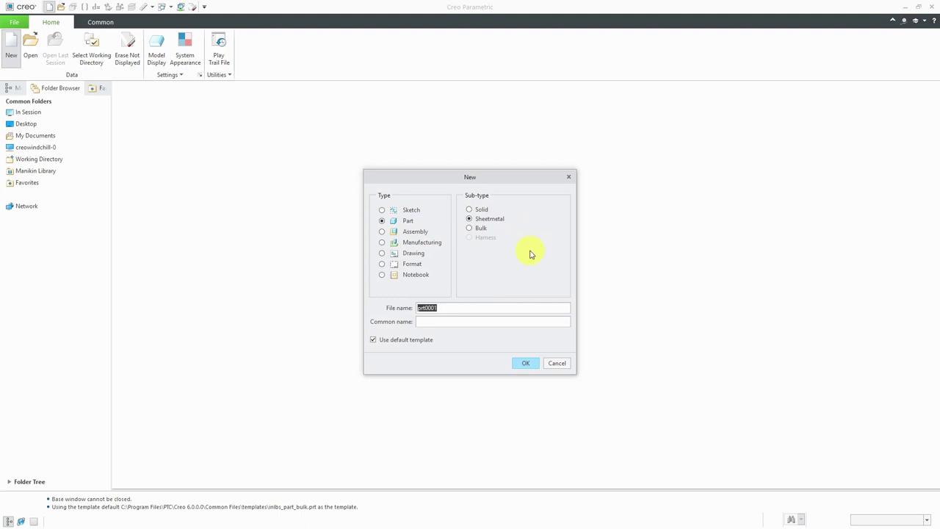
type("SHEETMETAL")
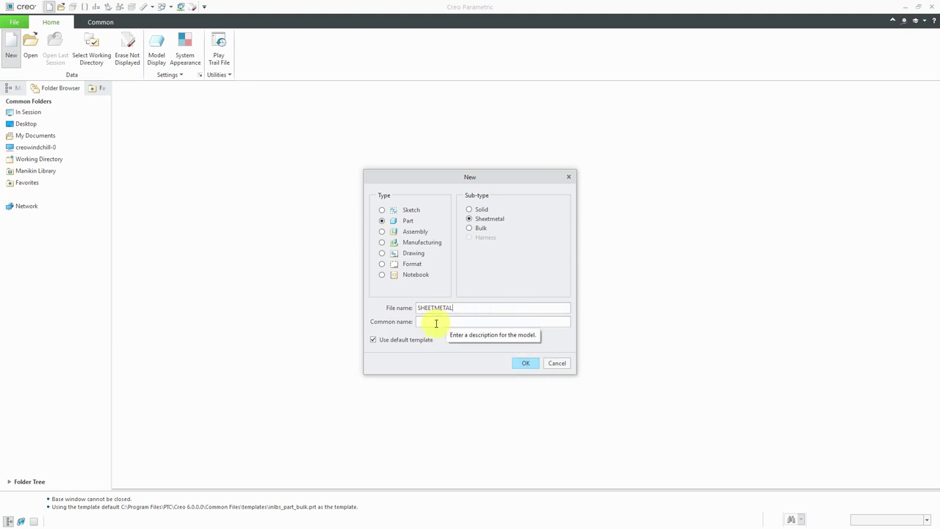
left_click(525, 363)
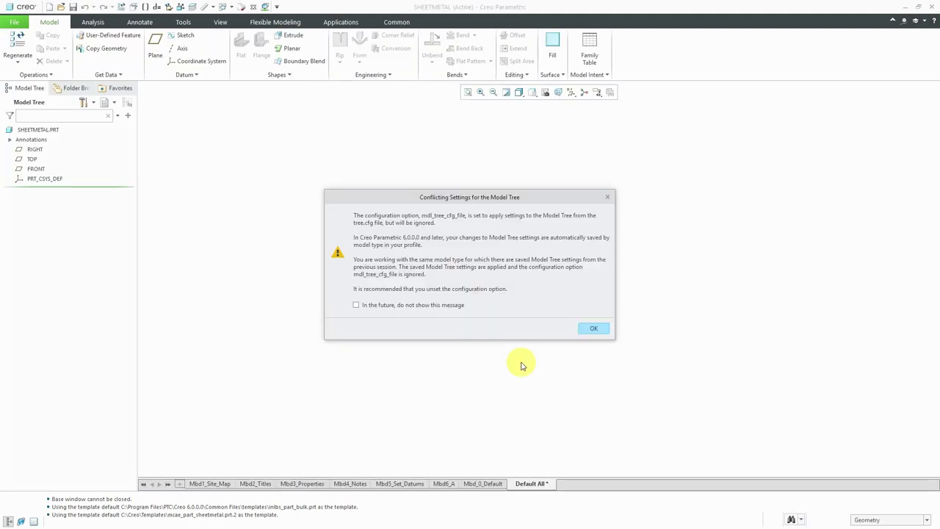
left_click(594, 328)
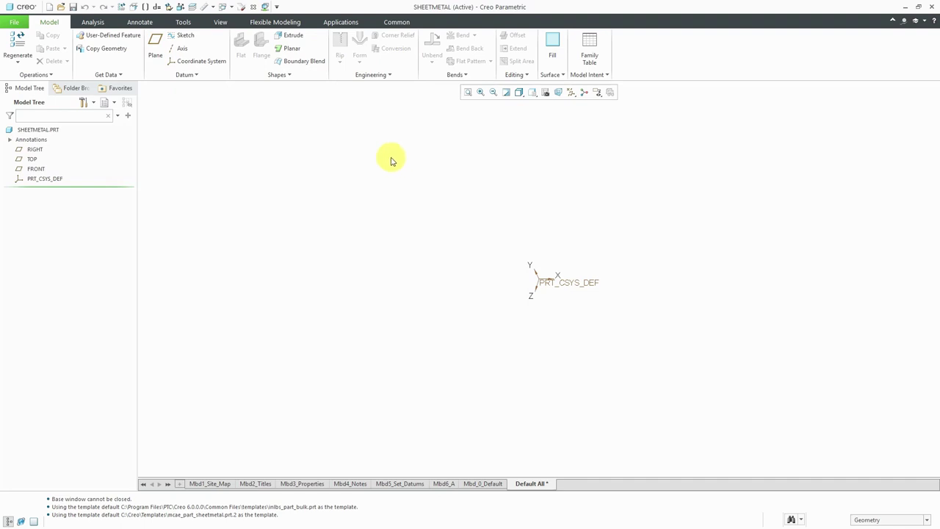
left_click(51, 8)
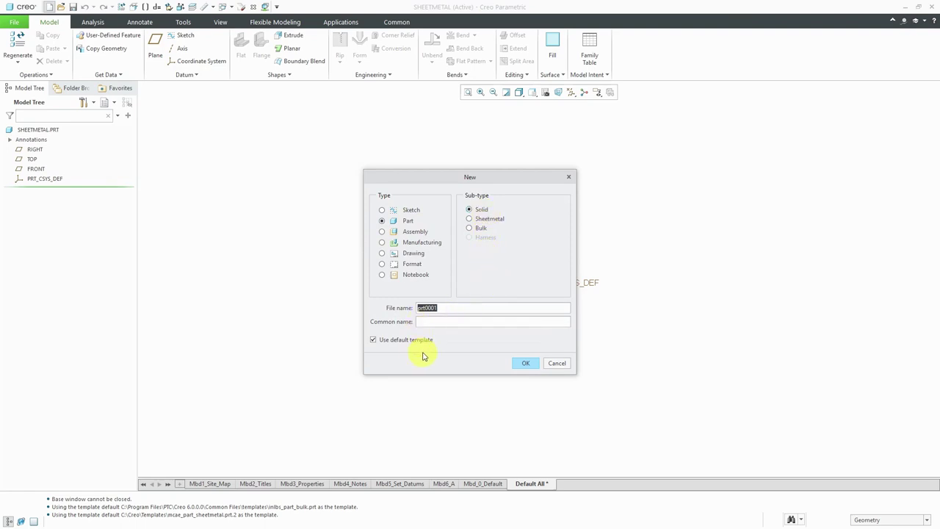
Step: Create solid part PRT0001 and turn on datum plane display
left_click(523, 365)
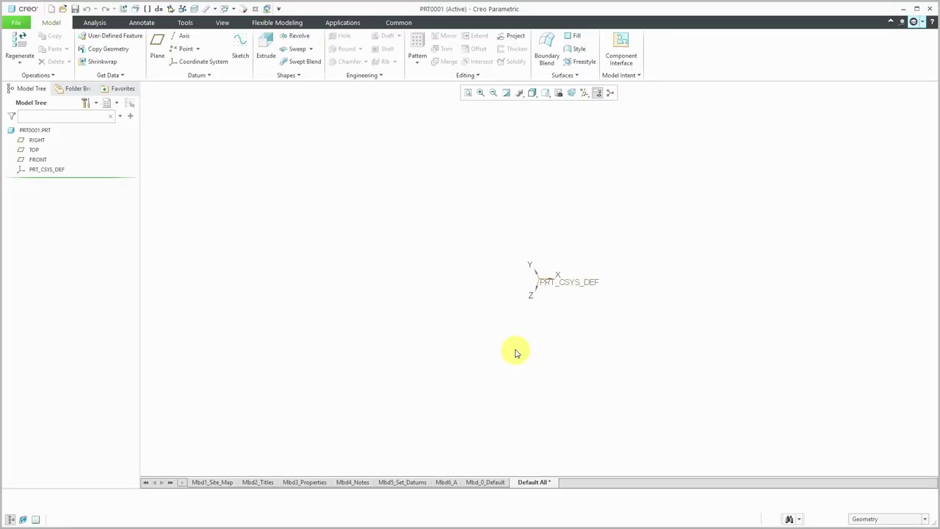
left_click(585, 94)
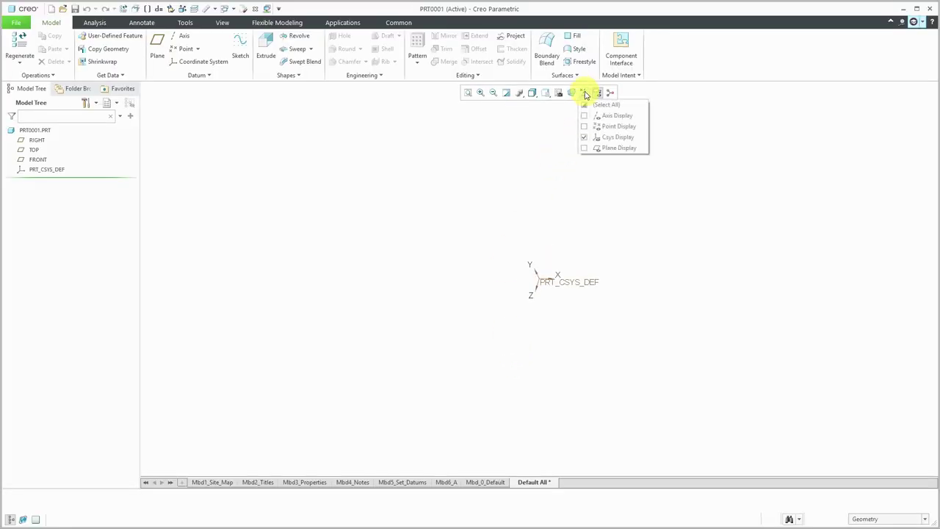
left_click(606, 148)
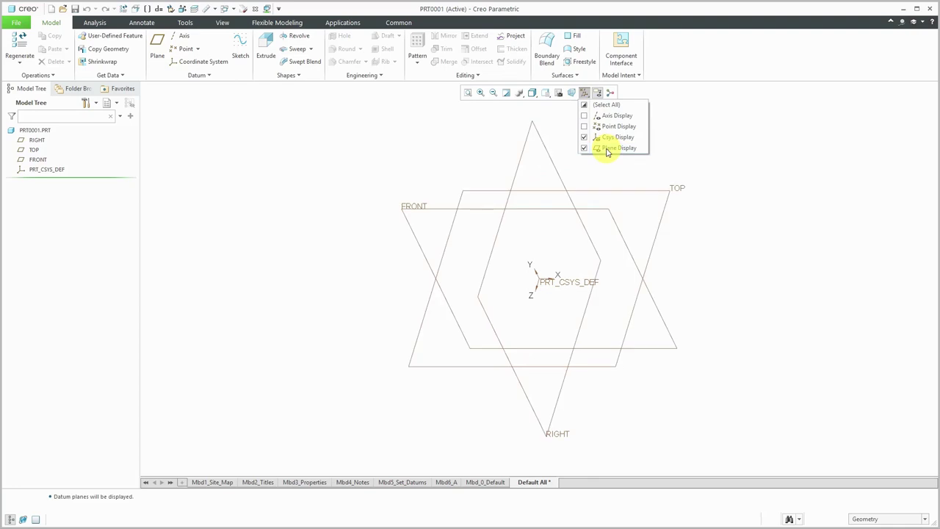
left_click(494, 148)
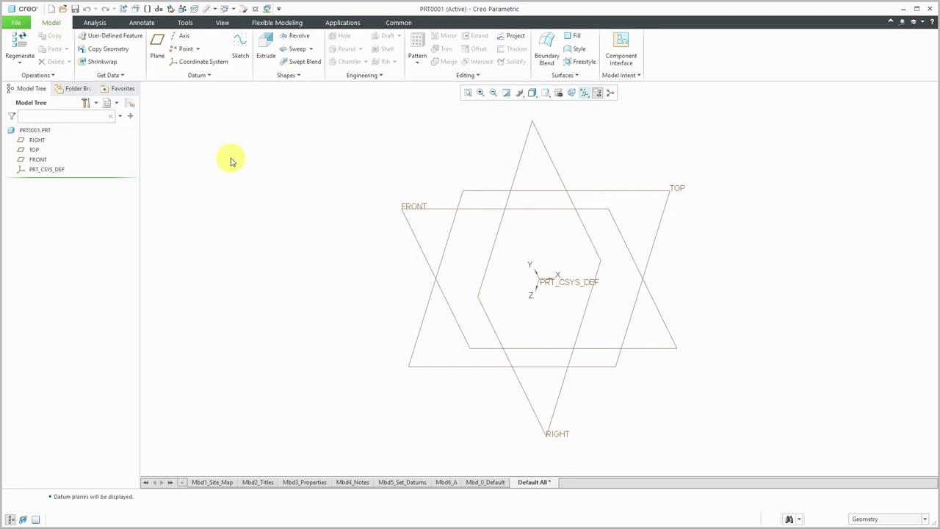
Step: Start a sketch on the TOP datum plane, viewed flat
left_click(241, 63)
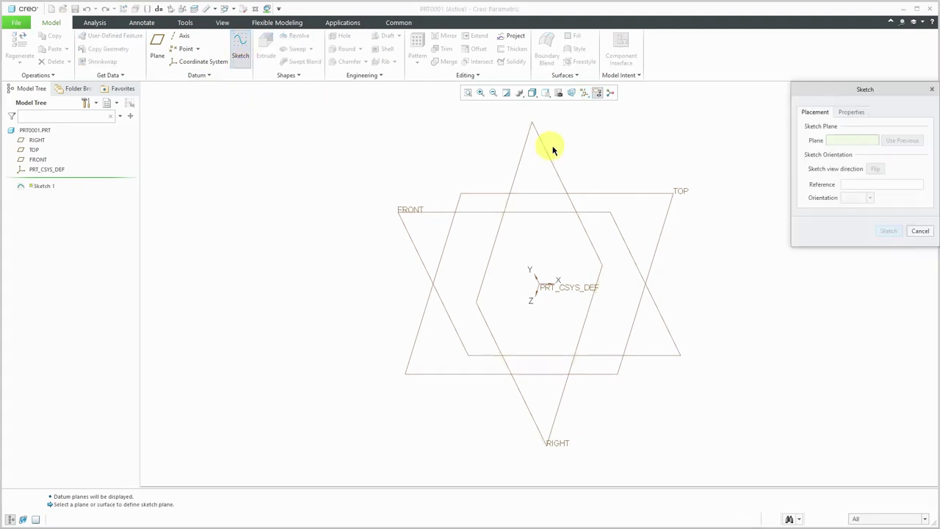
left_click(609, 193)
left_click(889, 232)
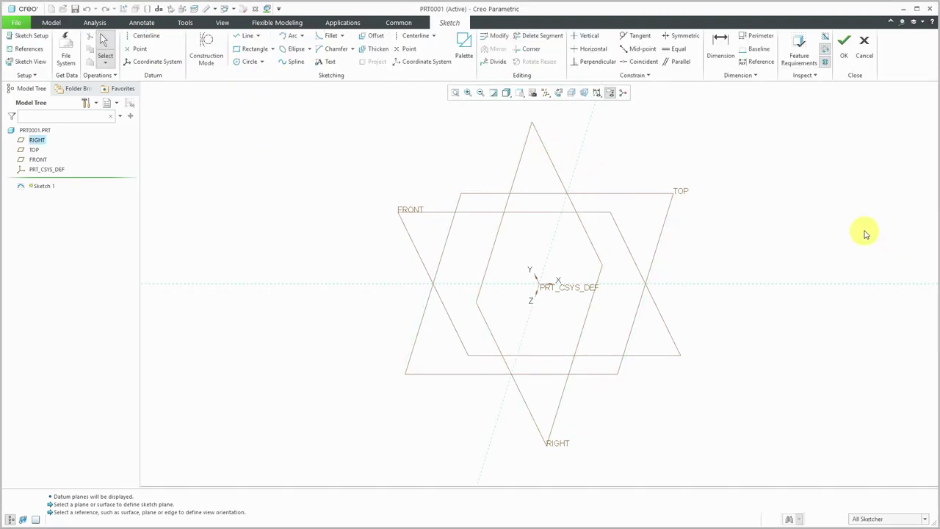
left_click(560, 94)
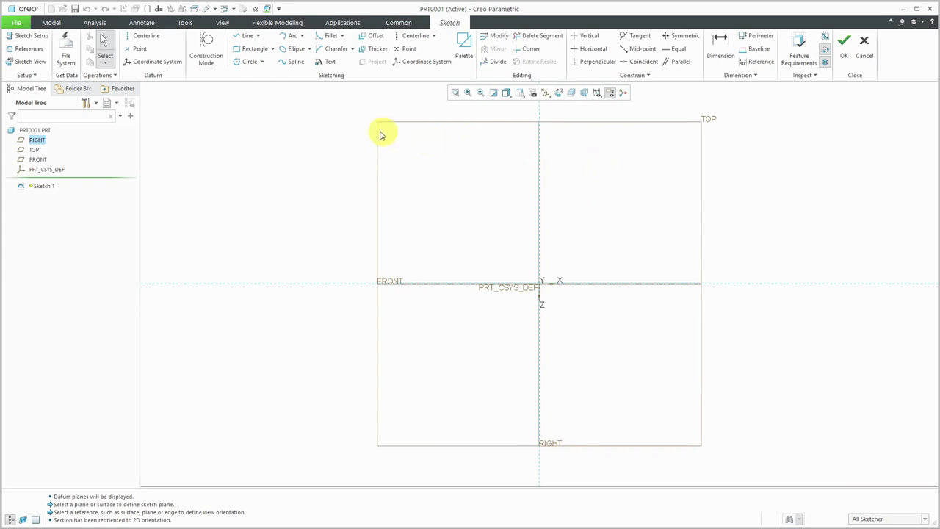
Step: Draw a rectangle with one corner at the origin
left_click(254, 49)
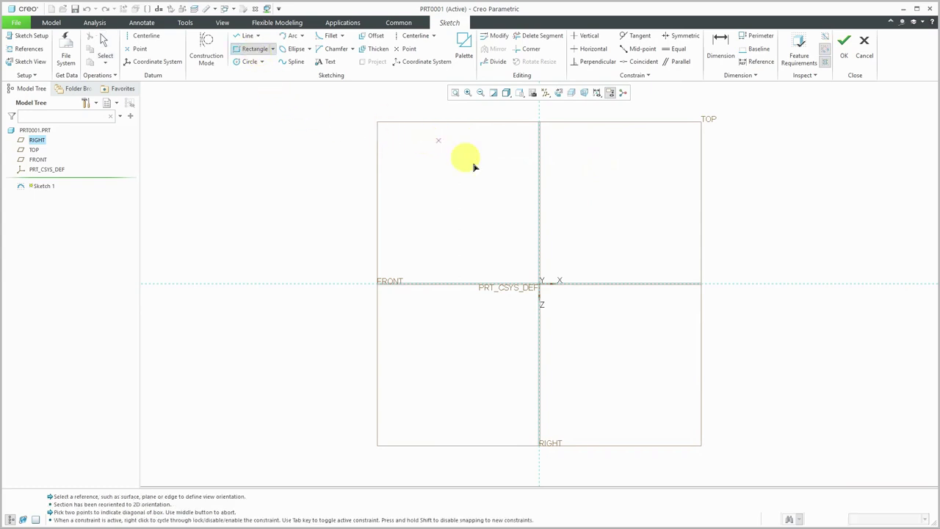
left_click(545, 287)
left_click(614, 233)
middle_click(645, 253)
scroll(645, 253, "up", 1)
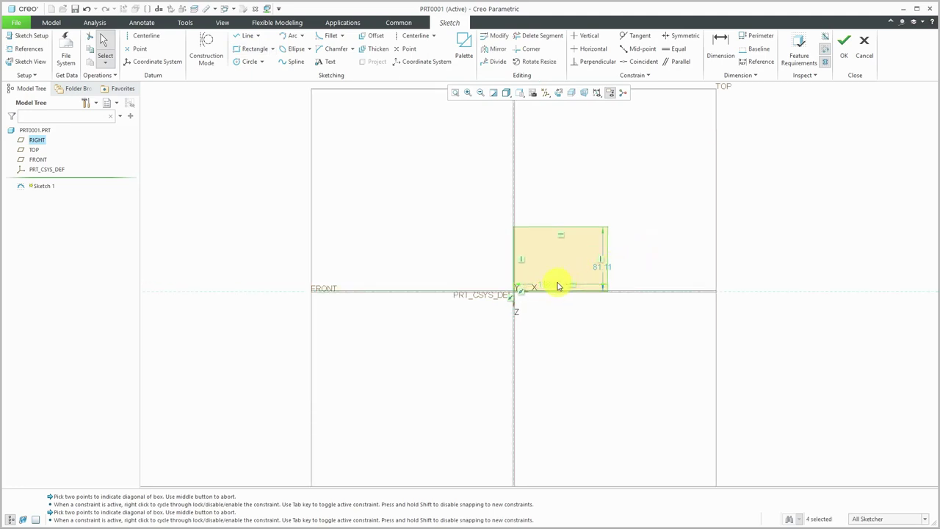
Step: Dimension the rectangle 6.00 by 4.00 and finish Sketch 1
double_click(559, 285)
type("10")
key("Return")
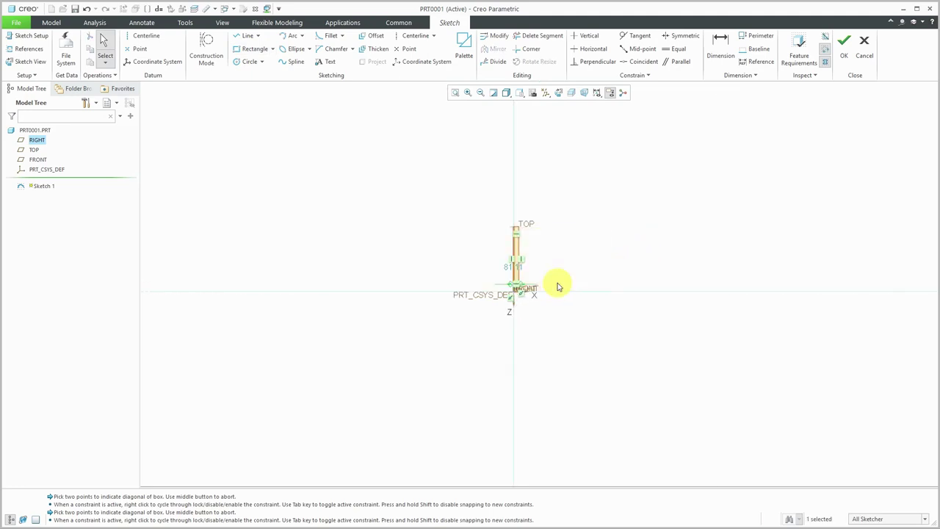
double_click(517, 267)
type("10")
key("Return")
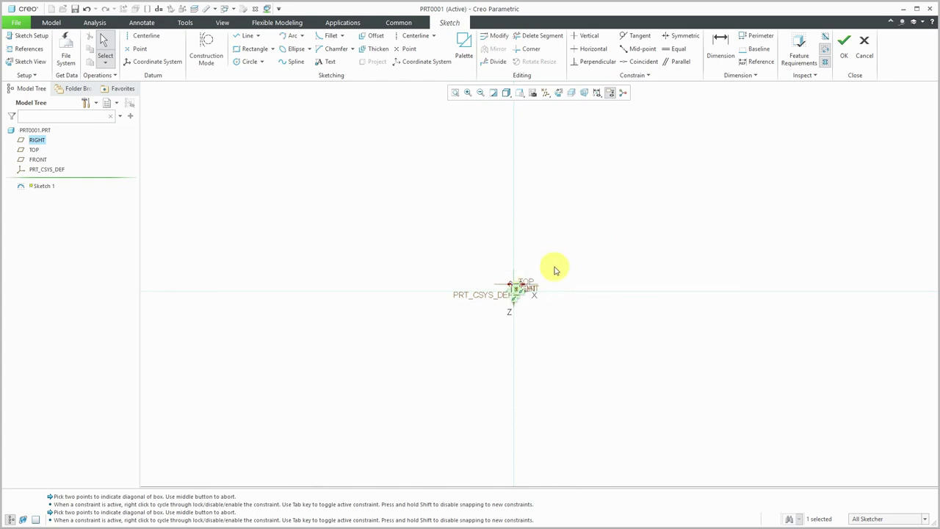
scroll(534, 298, "up", 6)
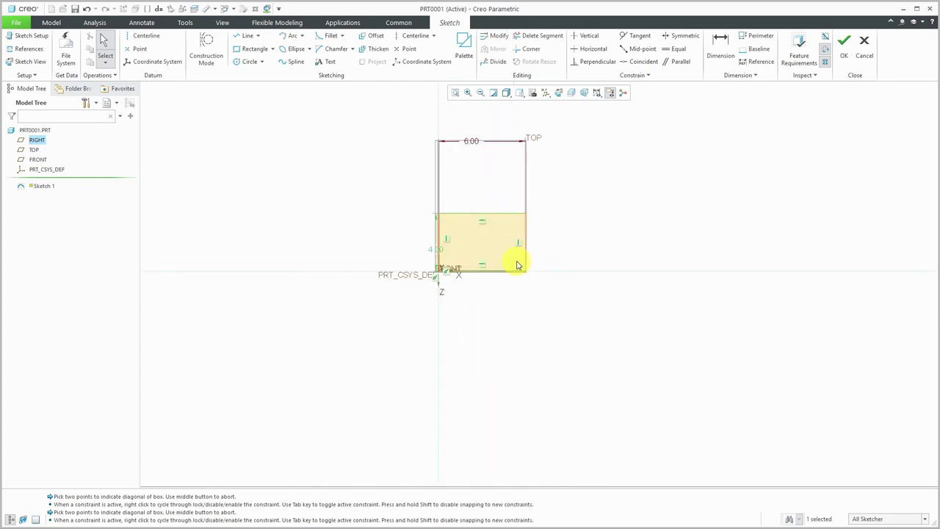
right_click(611, 234)
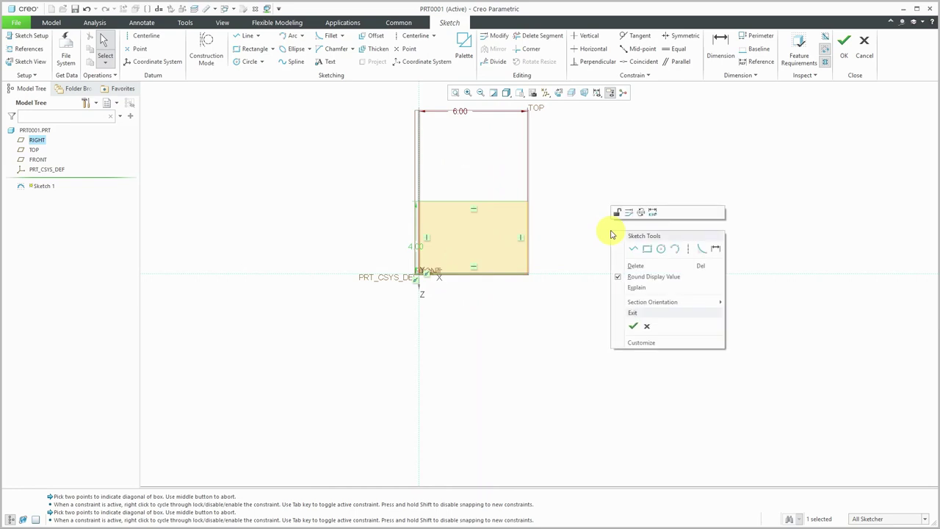
left_click(633, 327)
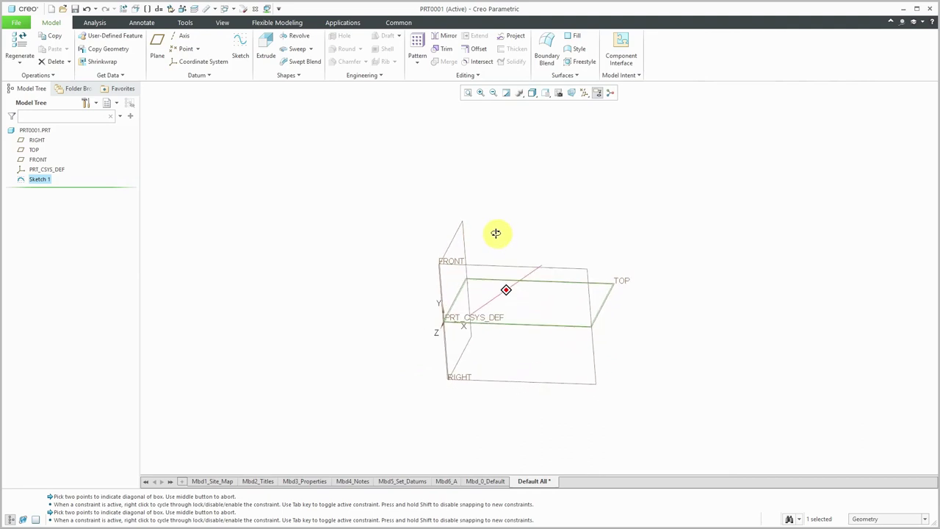
Step: Hide coordinate systems and datum planes in the view
middle_click_drag(493, 233, 489, 241)
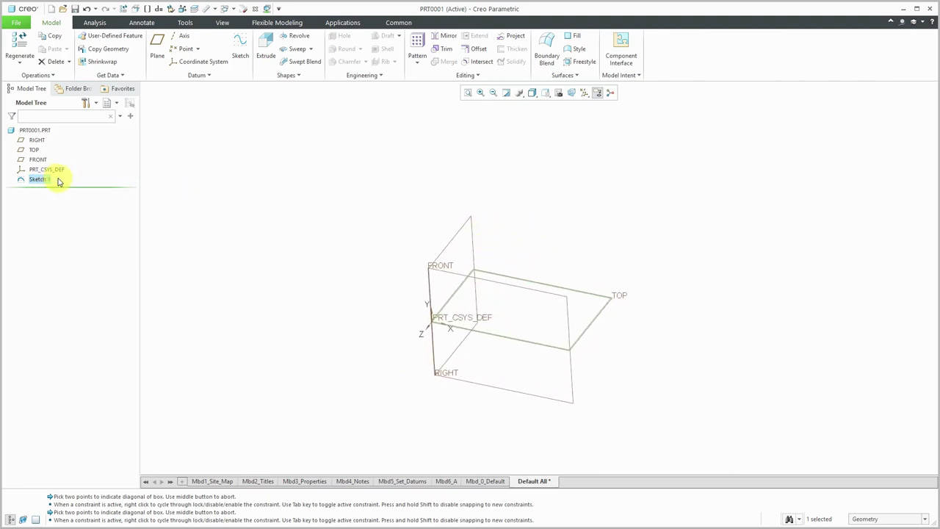
left_click(586, 94)
left_click(598, 138)
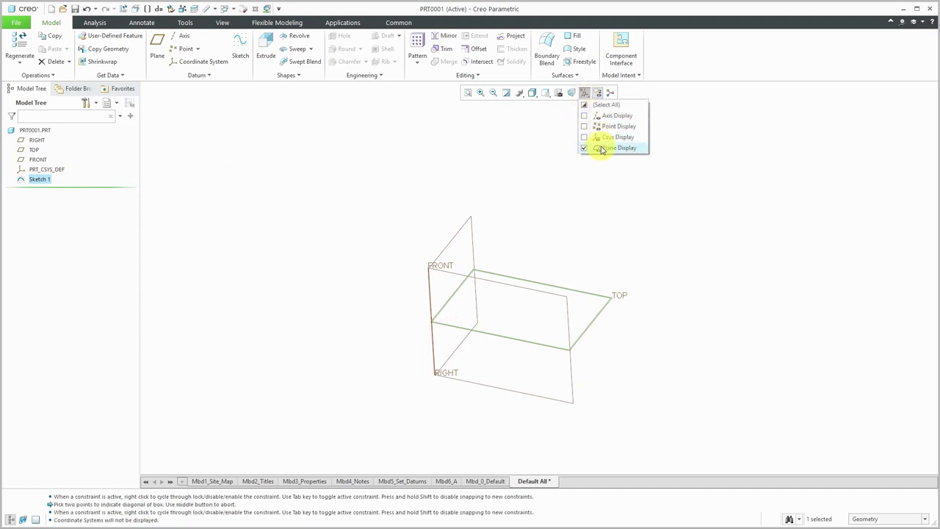
left_click(602, 149)
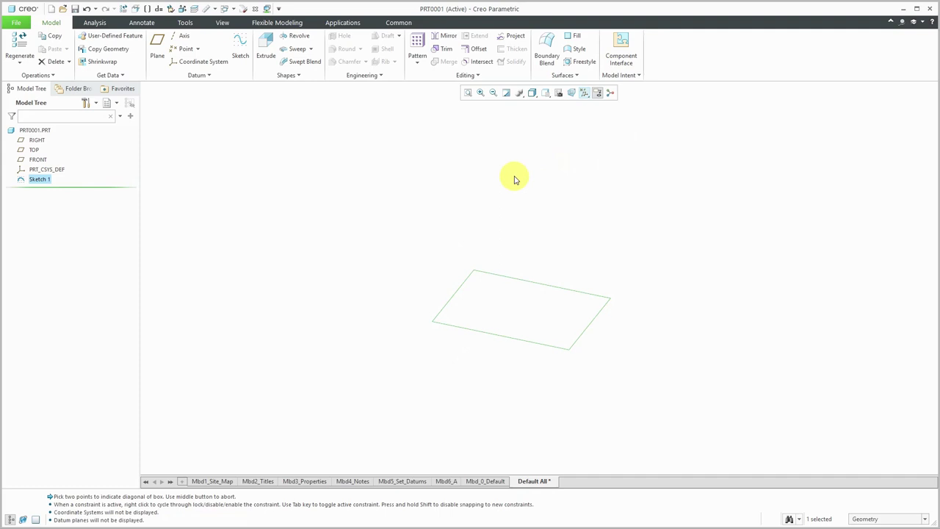
Step: Extrude Sketch 1 into a solid block 5.00 deep
left_click(514, 179)
left_click(511, 281)
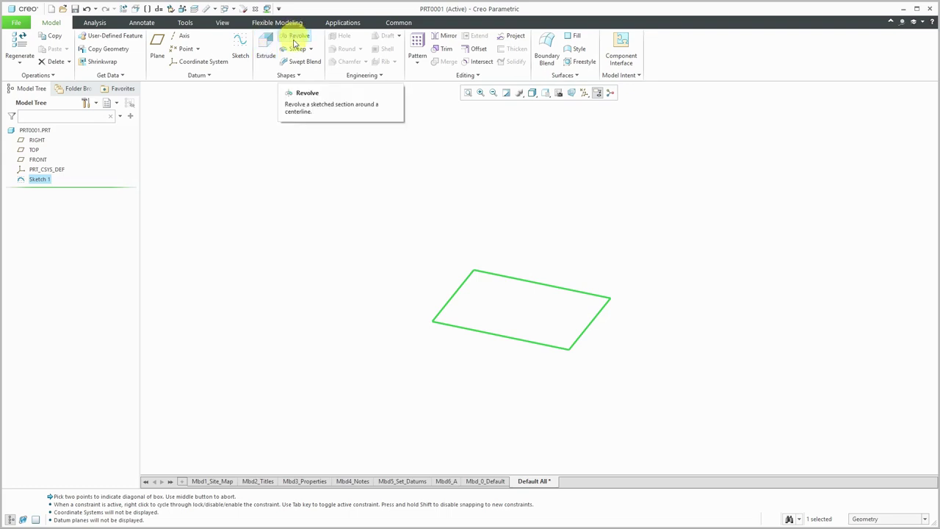
left_click(300, 77)
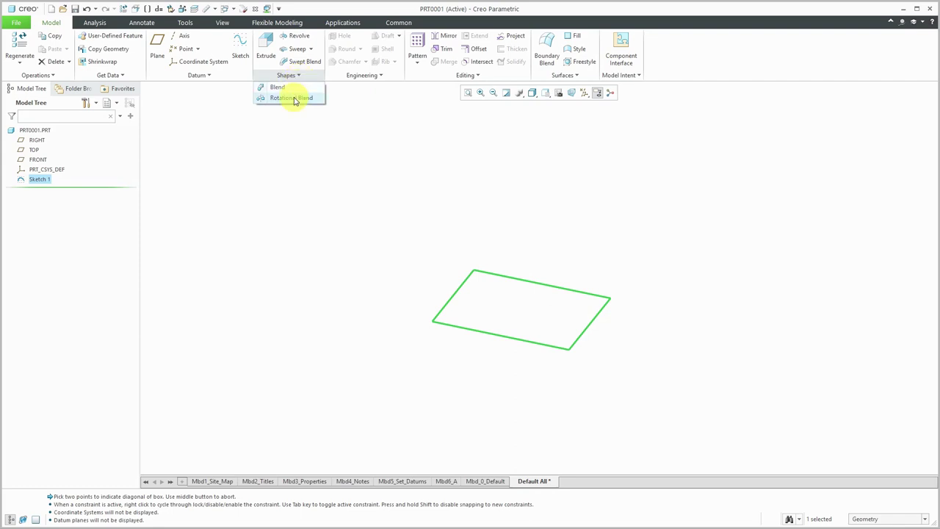
left_click(265, 50)
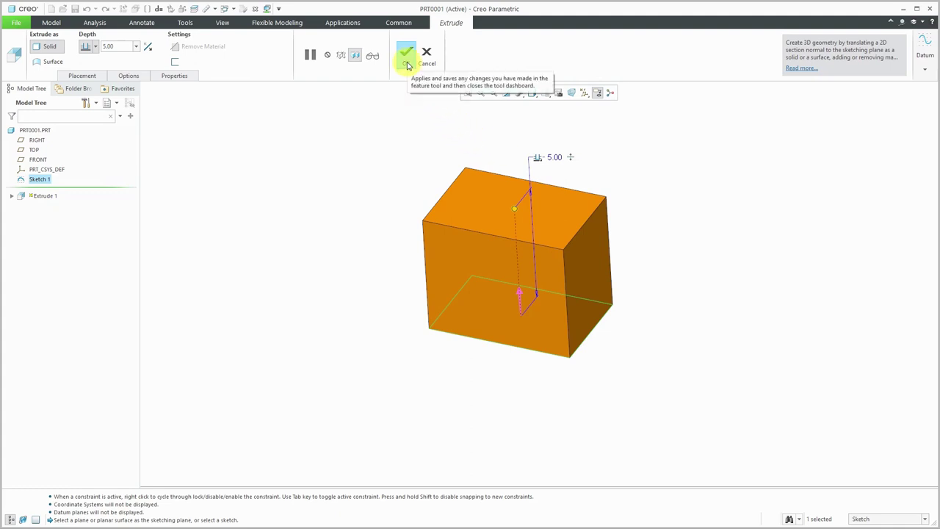
left_click(407, 64)
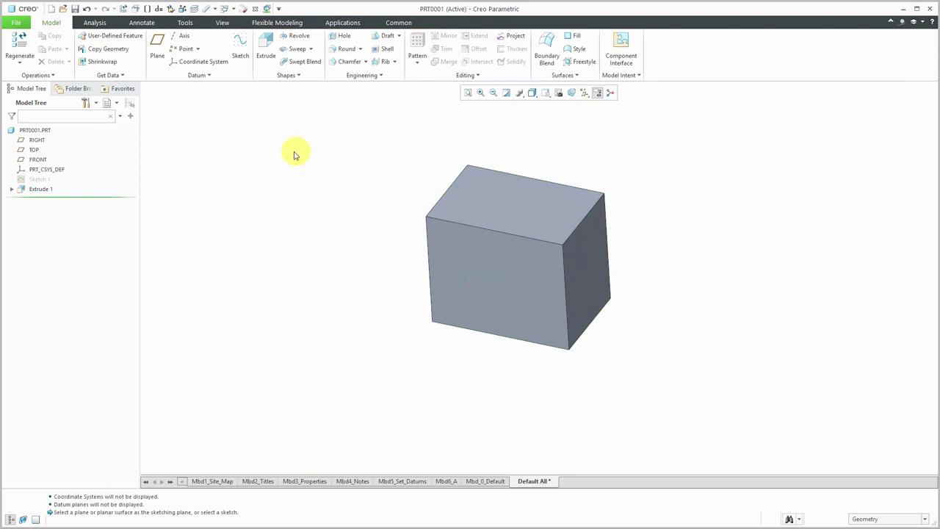
Step: Place a through-all hole on the block's top face, referenced to the front and right faces
left_click(41, 181)
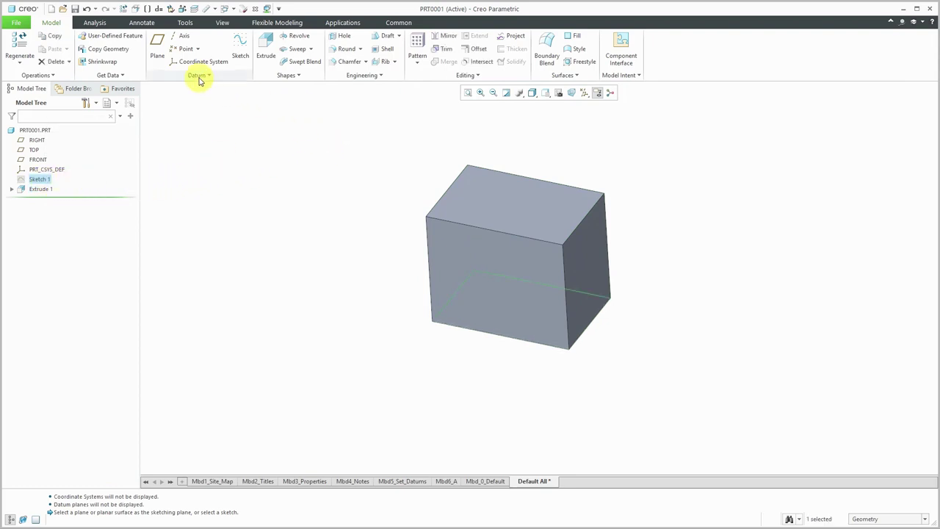
left_click(40, 189)
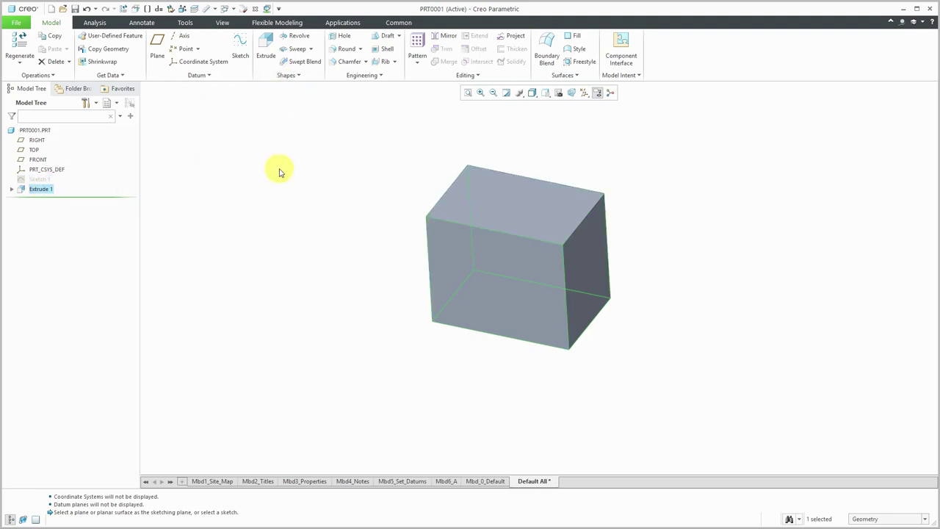
left_click(279, 172)
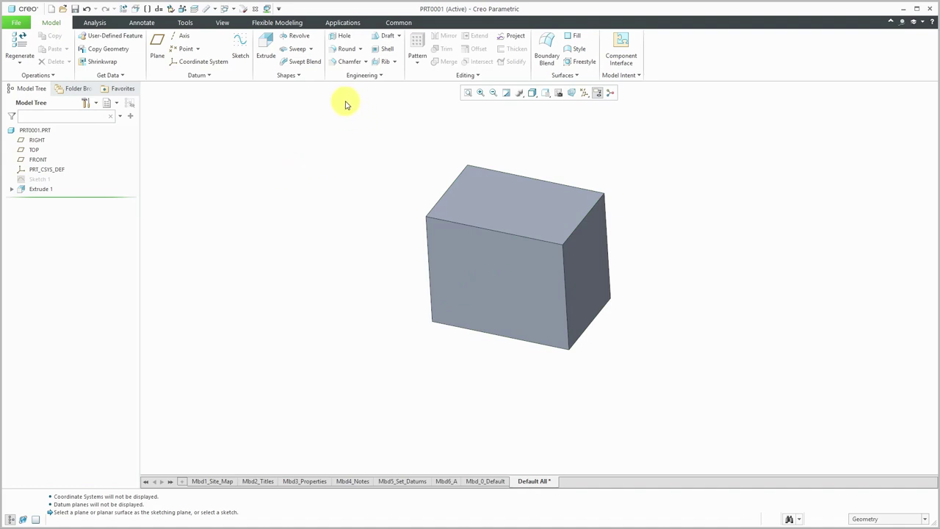
left_click(343, 39)
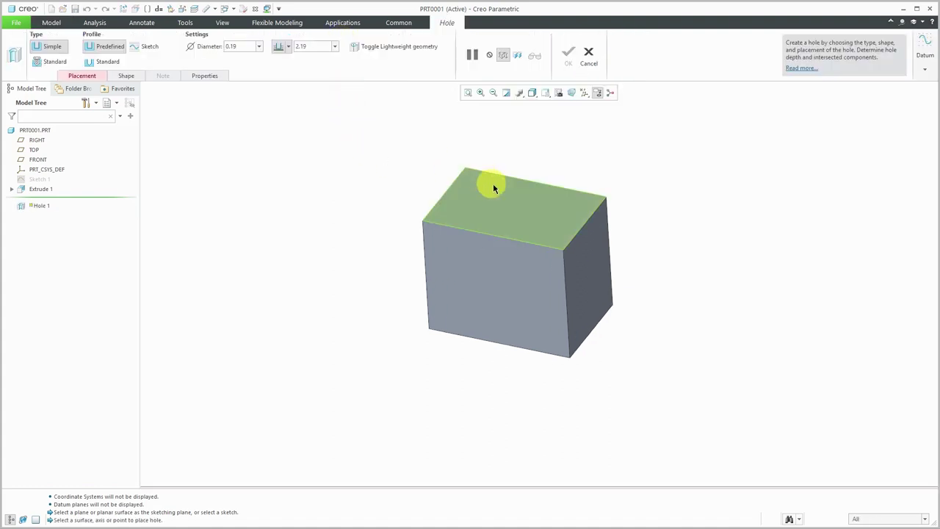
left_click(514, 210)
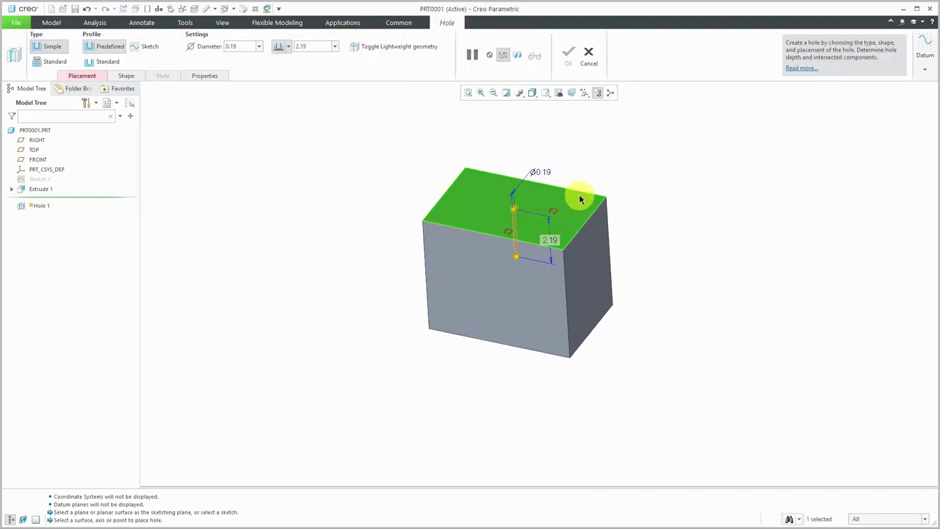
left_click_drag(577, 199, 598, 256)
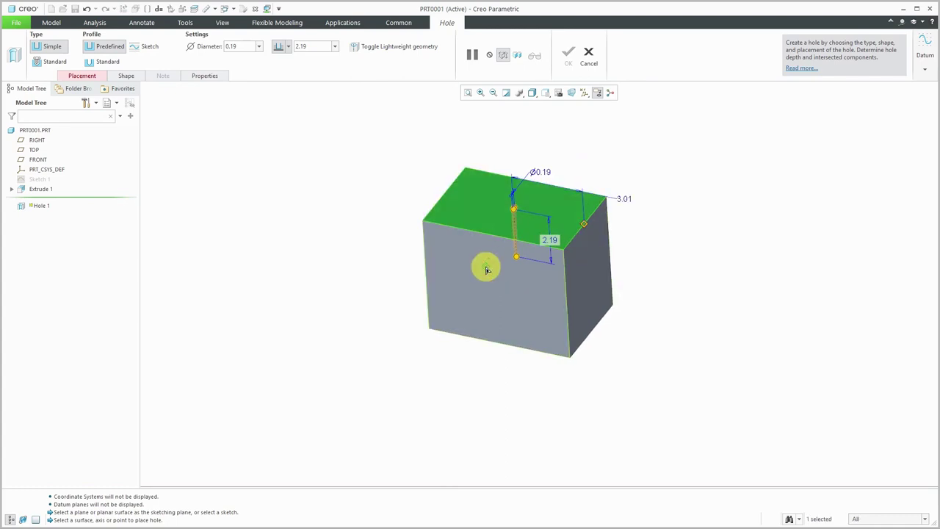
left_click(487, 270)
right_click(516, 257)
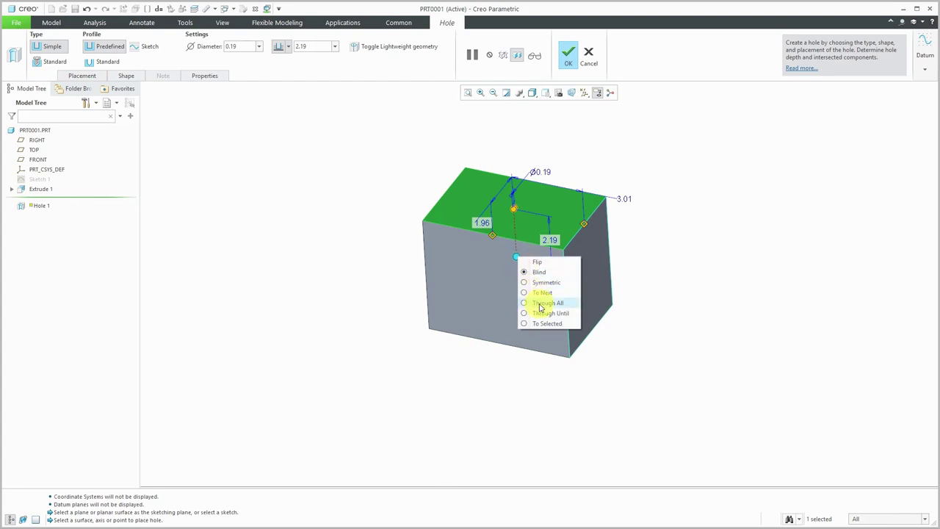
left_click(538, 302)
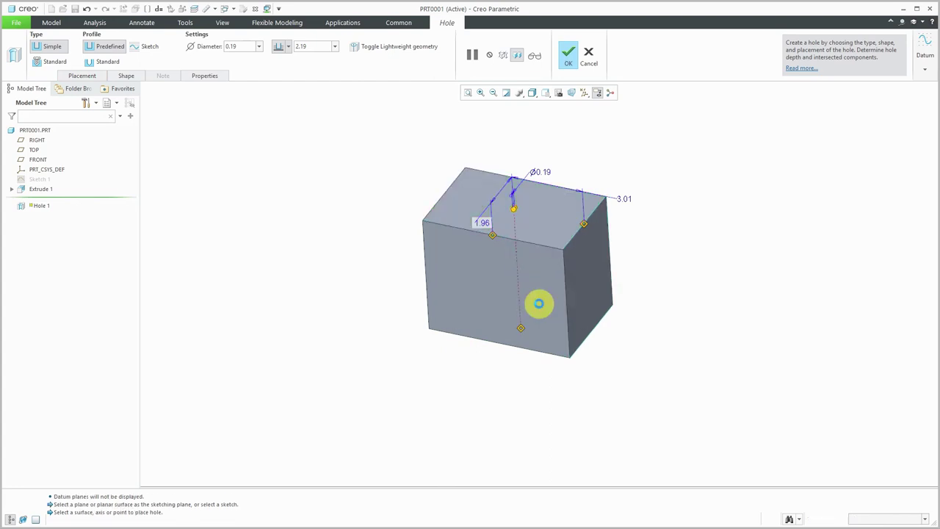
Step: Set the hole diameter to 0.50 and its offsets from both faces to 2.50
double_click(544, 173)
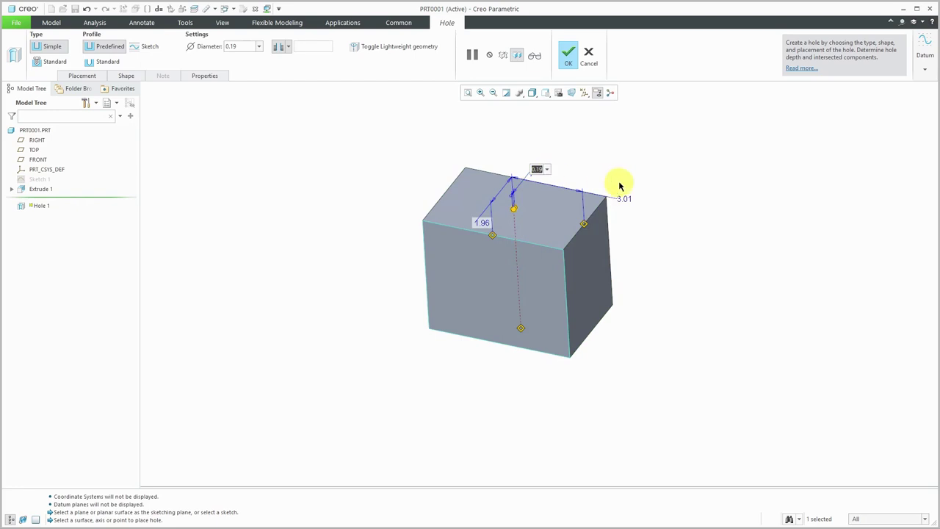
type(".5")
key("Return")
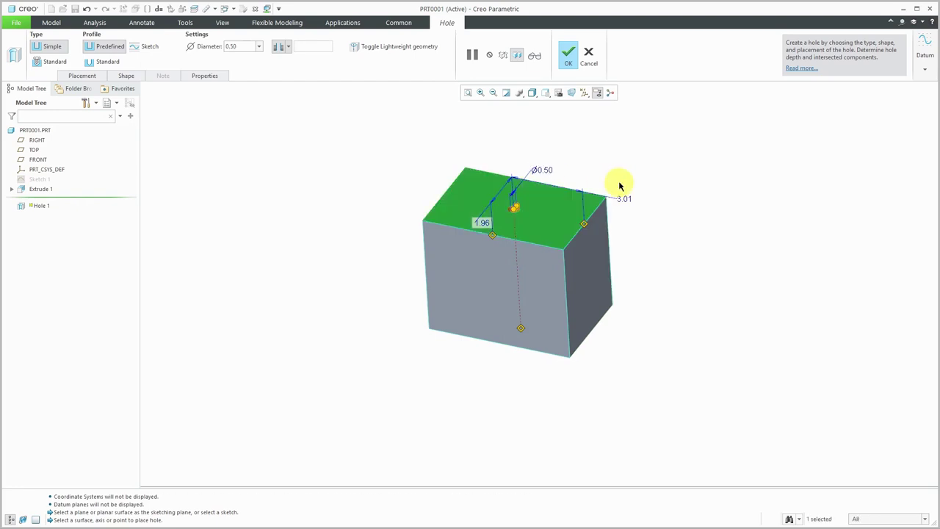
double_click(485, 222)
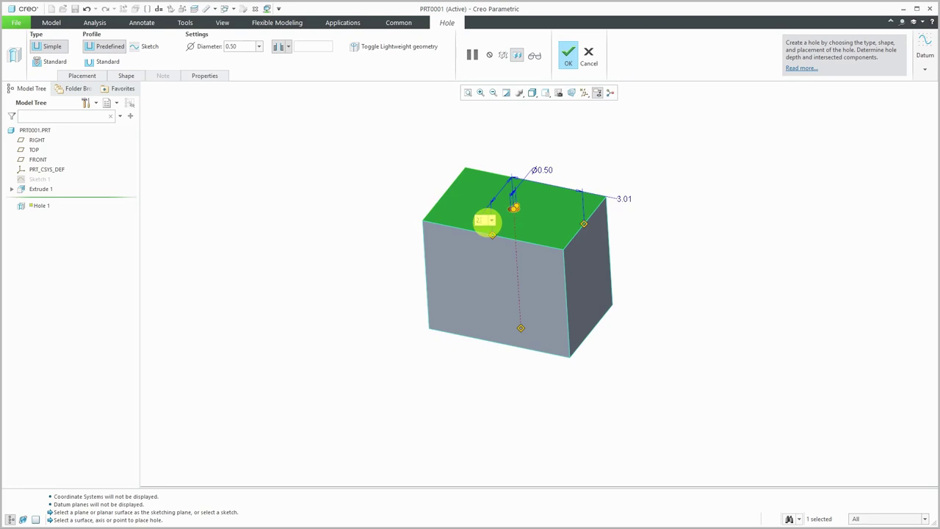
type("2.3")
key("Return")
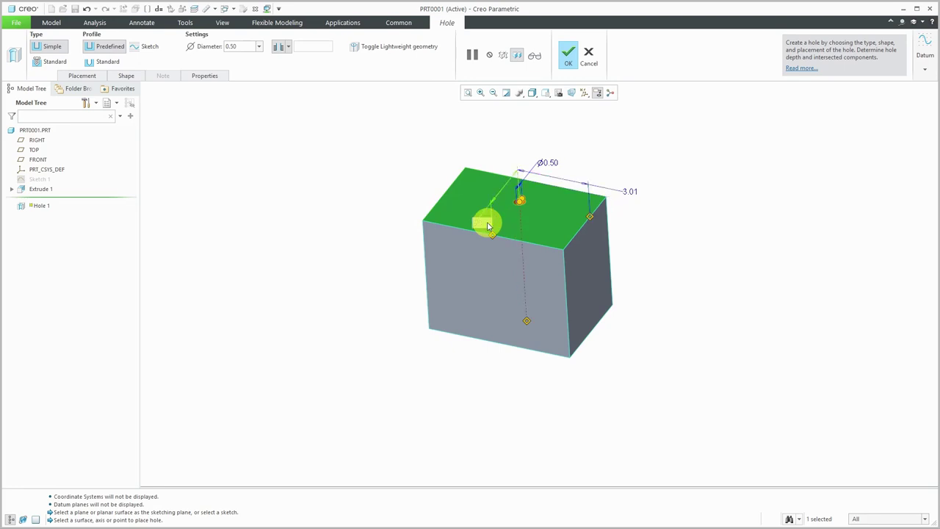
double_click(633, 197)
type("2")
key("Return")
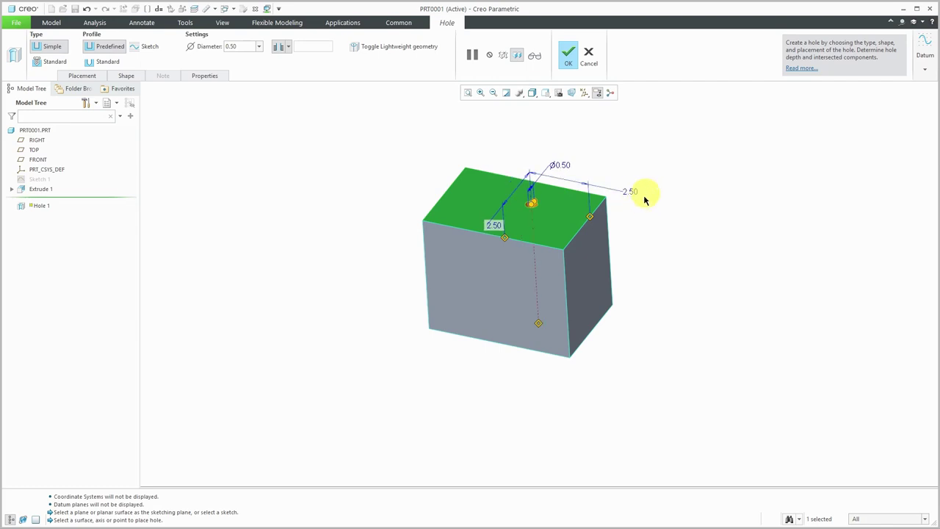
scroll(573, 209, "down", 3)
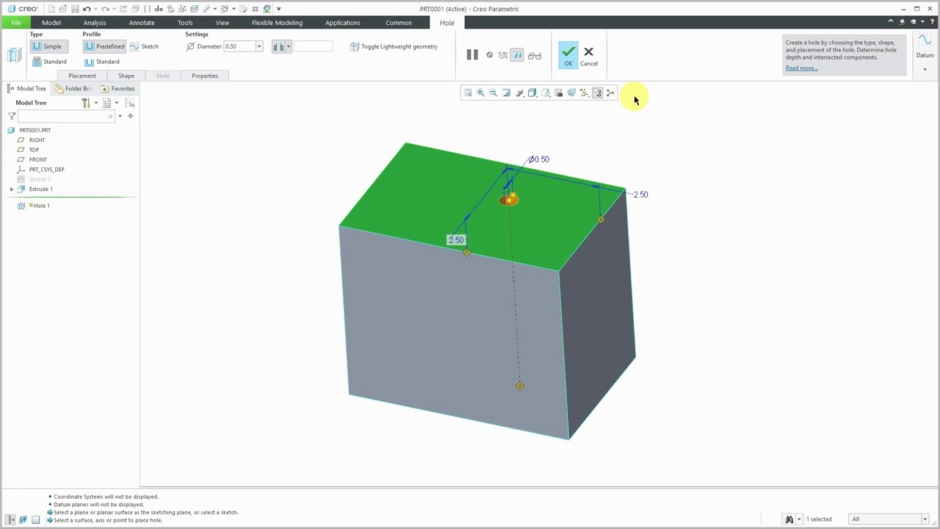
Step: Finish the hole, then round the block's four vertical edges at radius 1.00
left_click(568, 55)
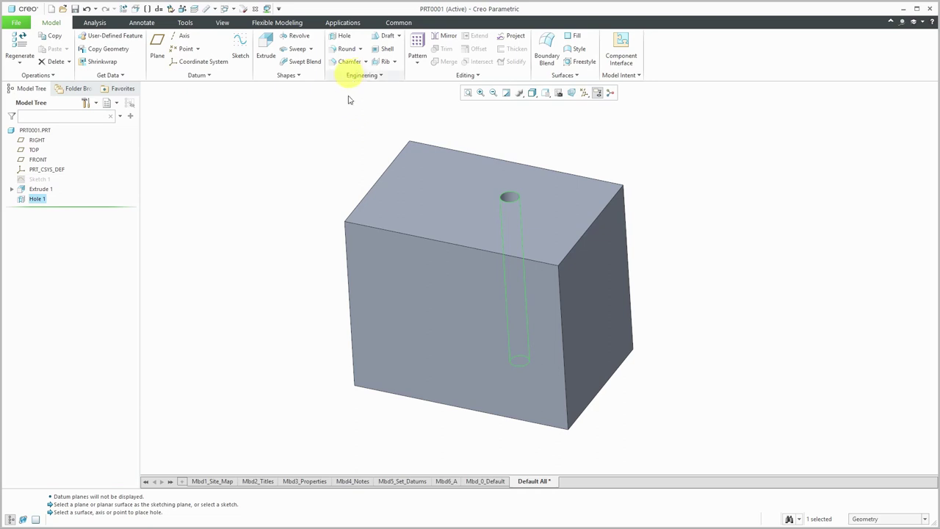
left_click(346, 50)
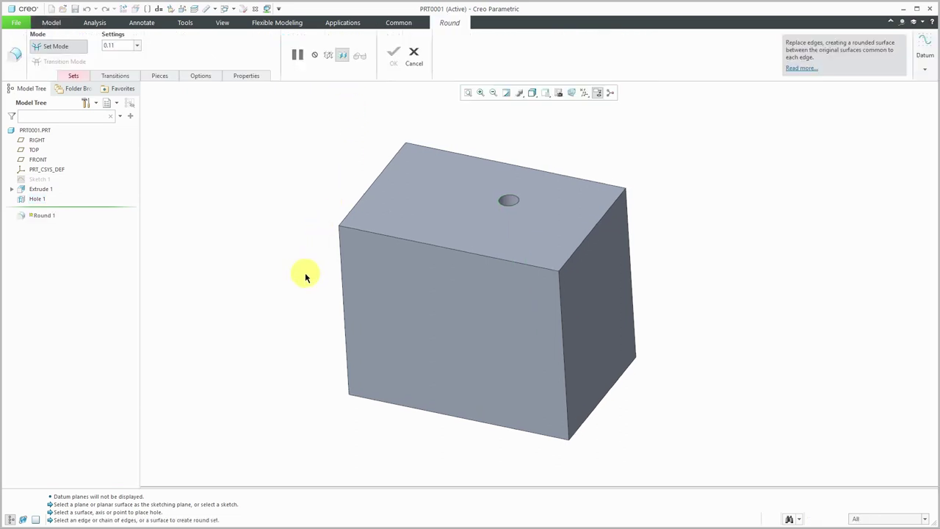
left_click(343, 268)
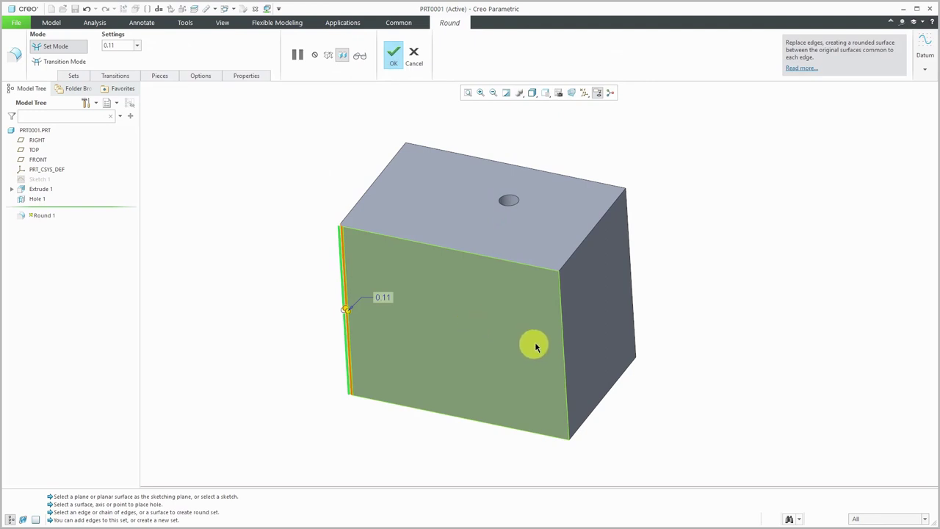
left_click(562, 339, "ctrl")
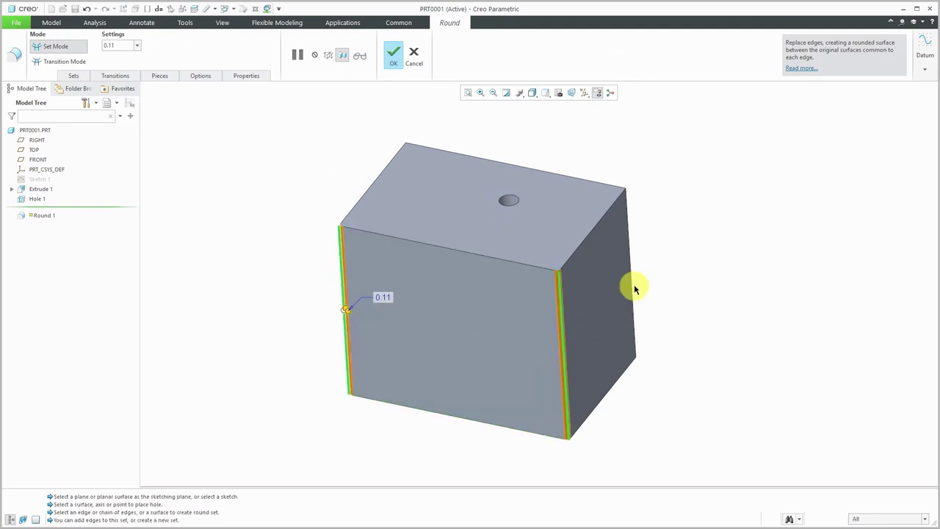
left_click(625, 281, "ctrl")
left_click(406, 171, "ctrl")
double_click(383, 297)
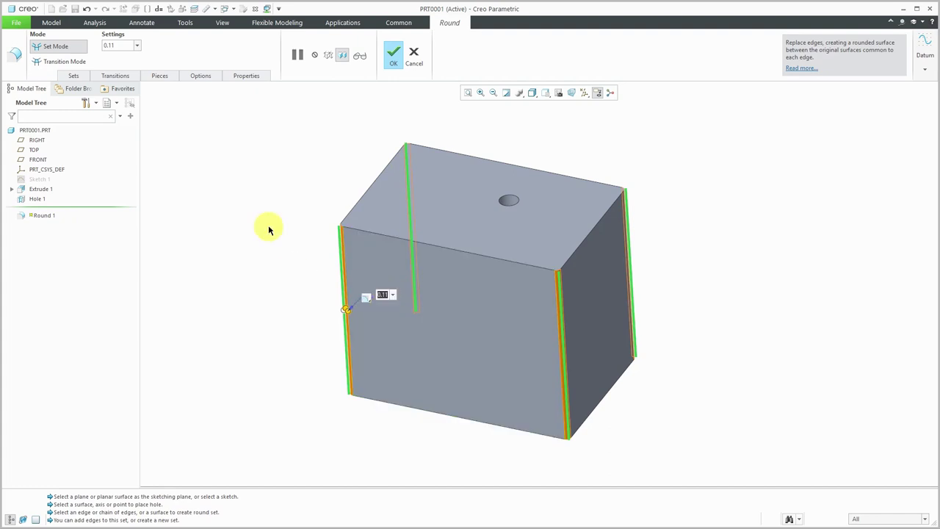
type("1")
key("Return")
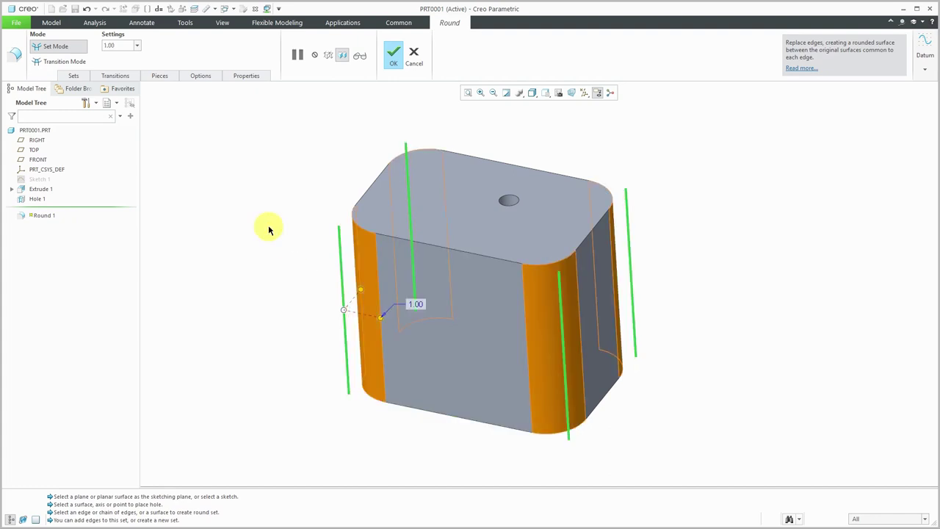
left_click(394, 55)
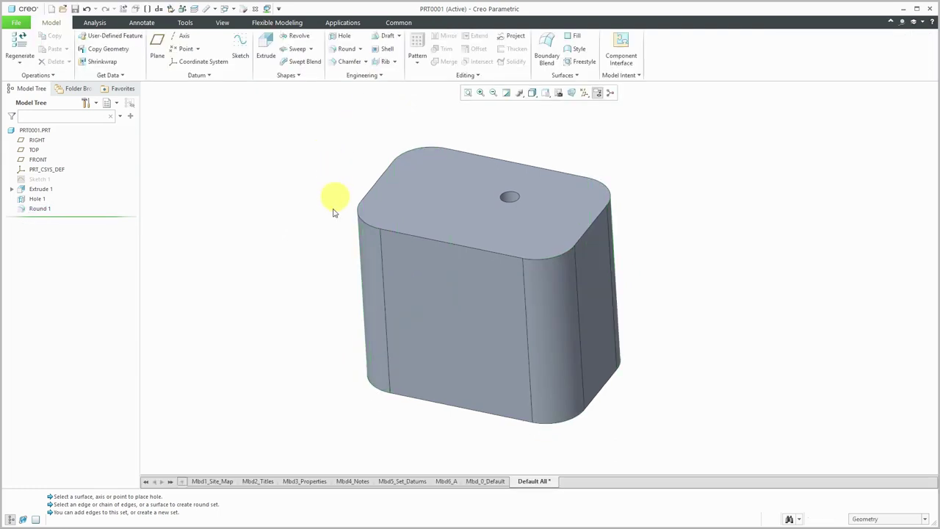
Step: Create datum plane DTM1 offset 1.00 above the block's top face
scroll(459, 335, "down", 2)
scroll(463, 339, "down", 1)
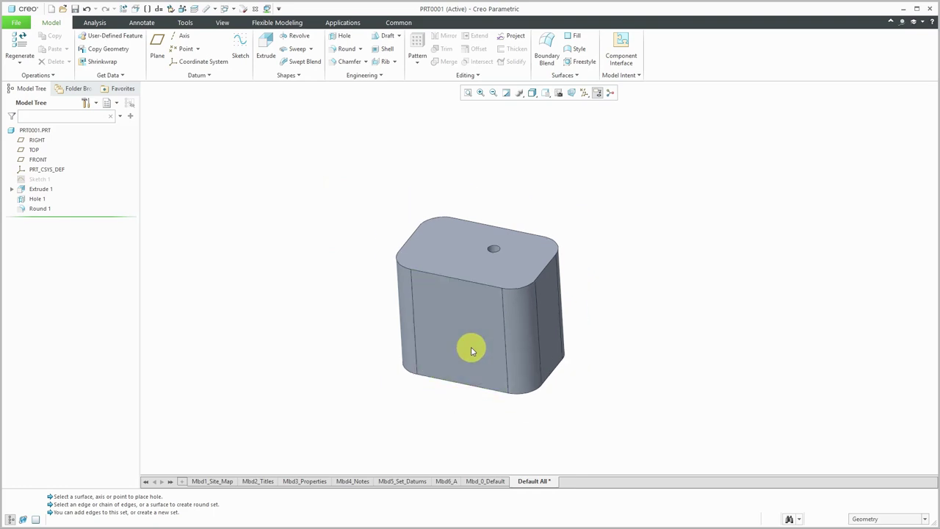
scroll(481, 352, "up", 1)
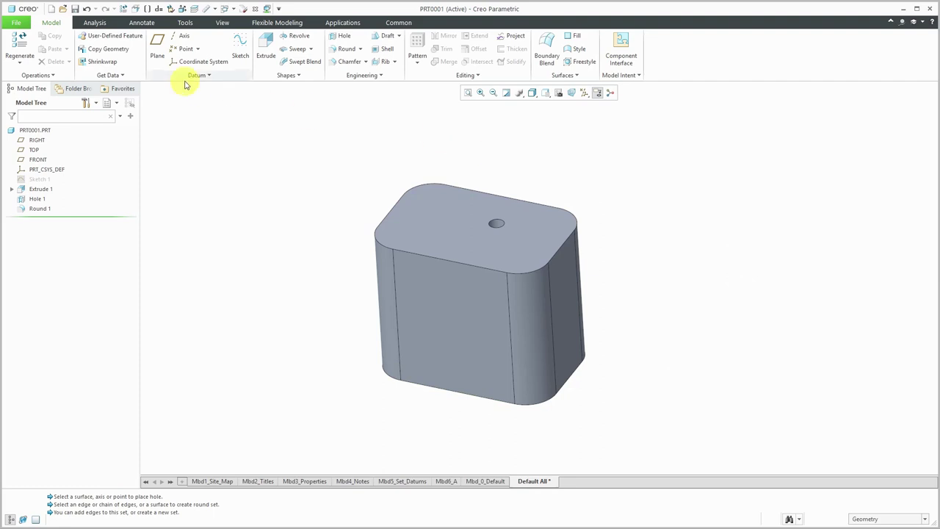
left_click(160, 59)
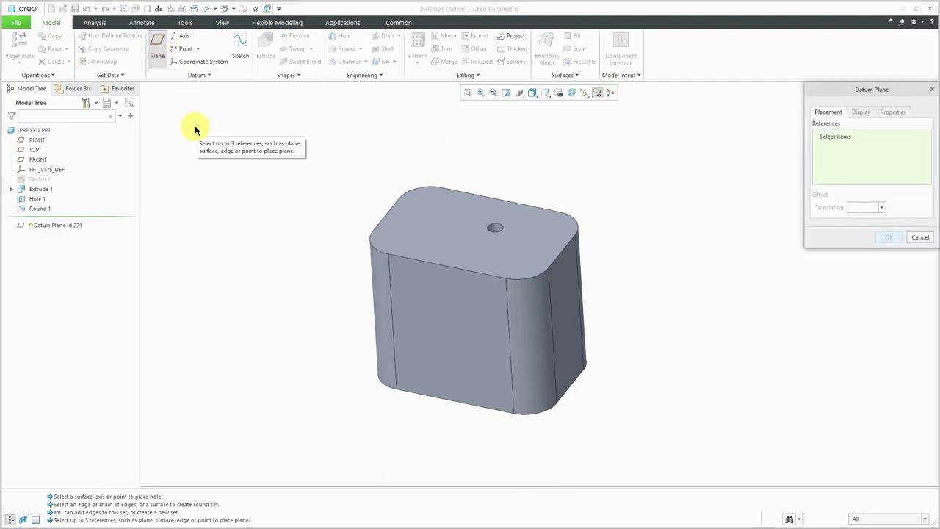
left_click(538, 249)
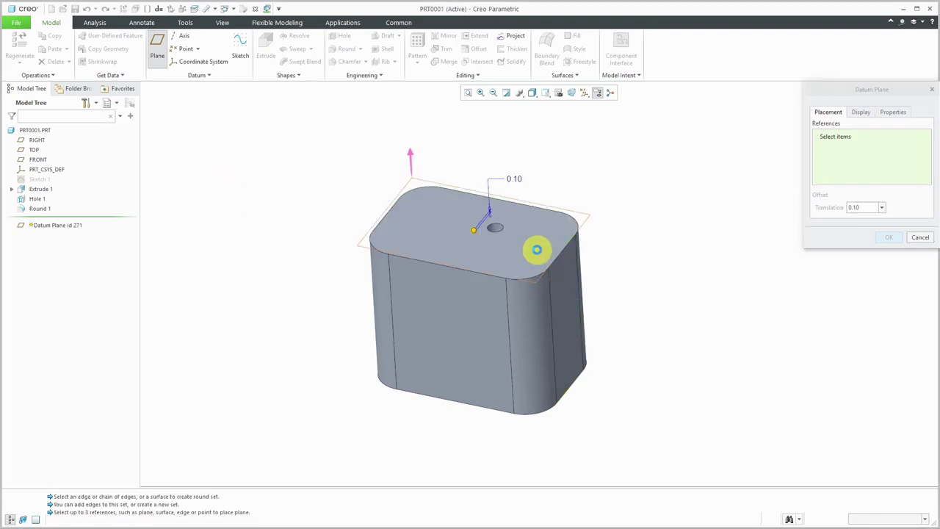
double_click(515, 177)
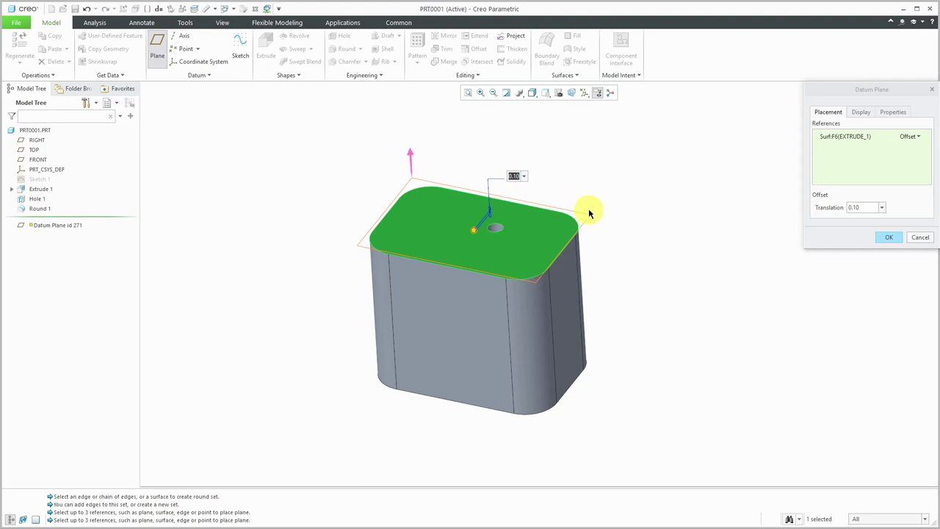
type("1")
key("Return")
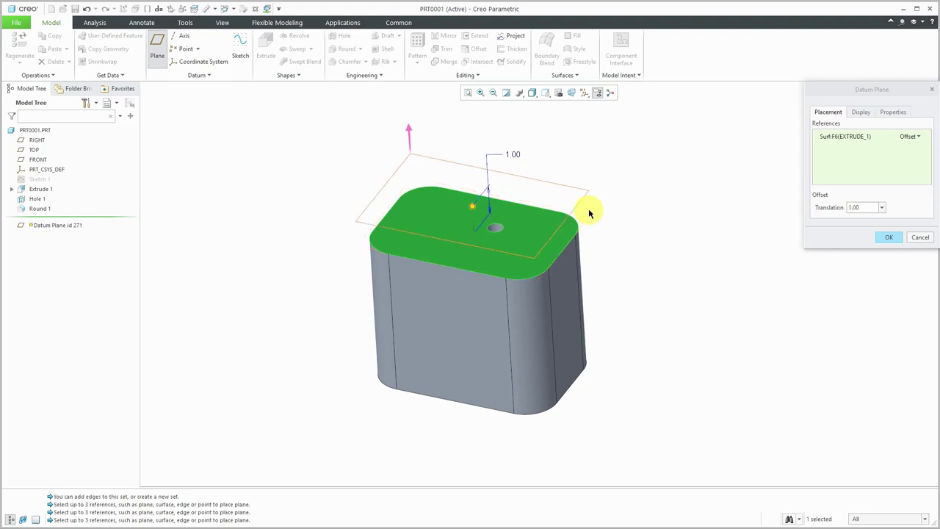
left_click(895, 113)
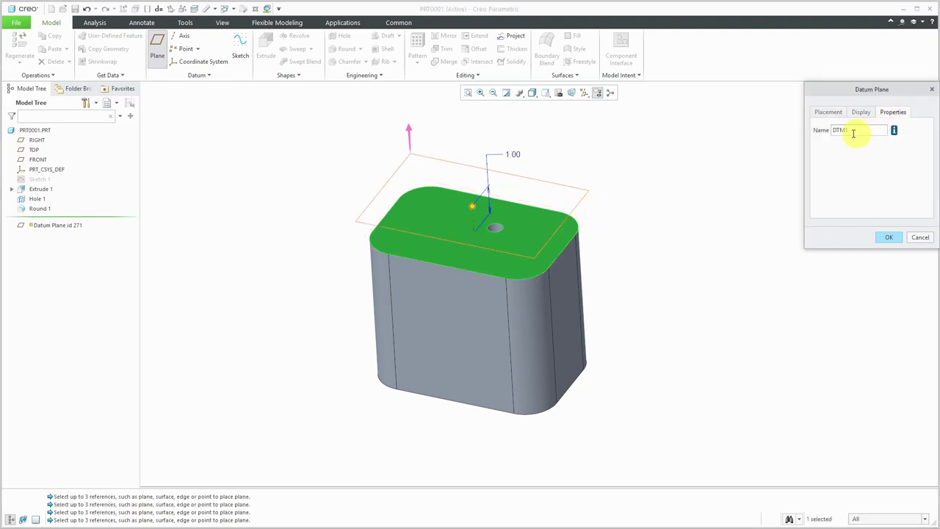
left_click(898, 237)
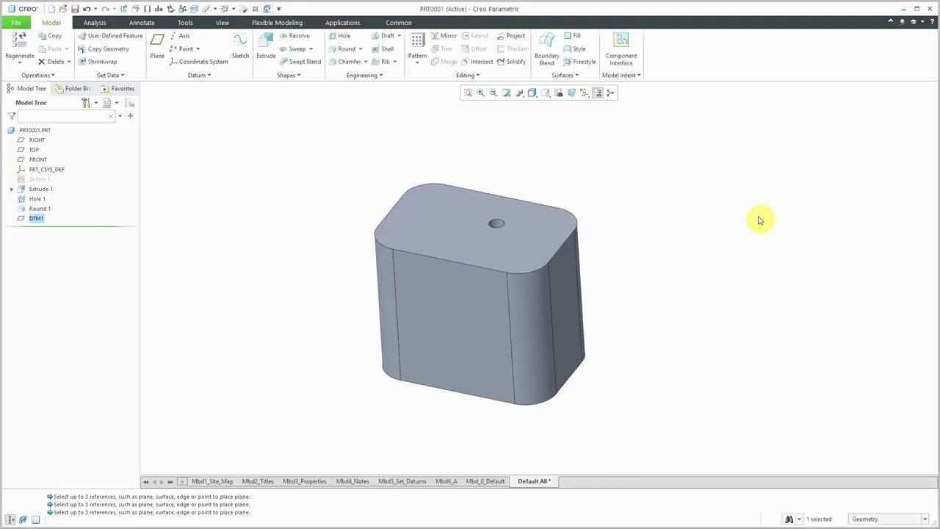
Step: Show datum planes and hide RIGHT, TOP, FRONT and PRT_CSYS_DEF
left_click(586, 94)
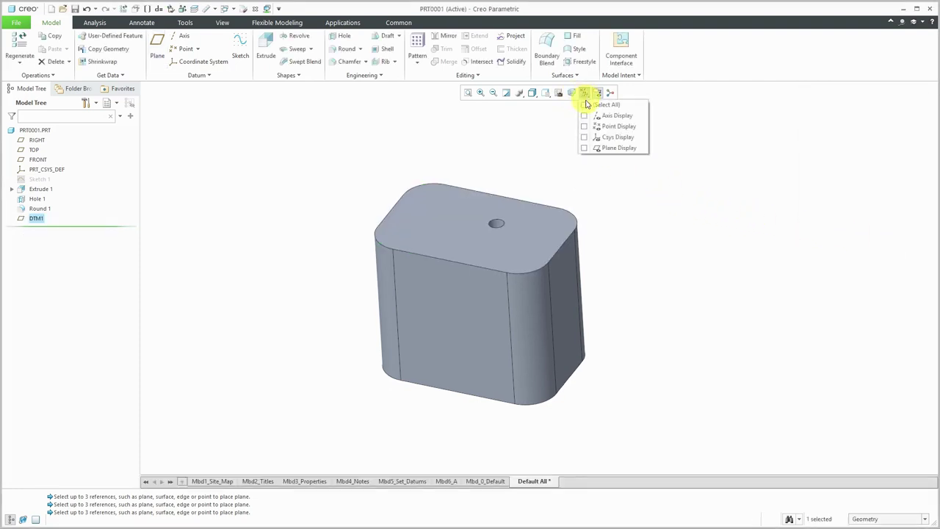
left_click(616, 147)
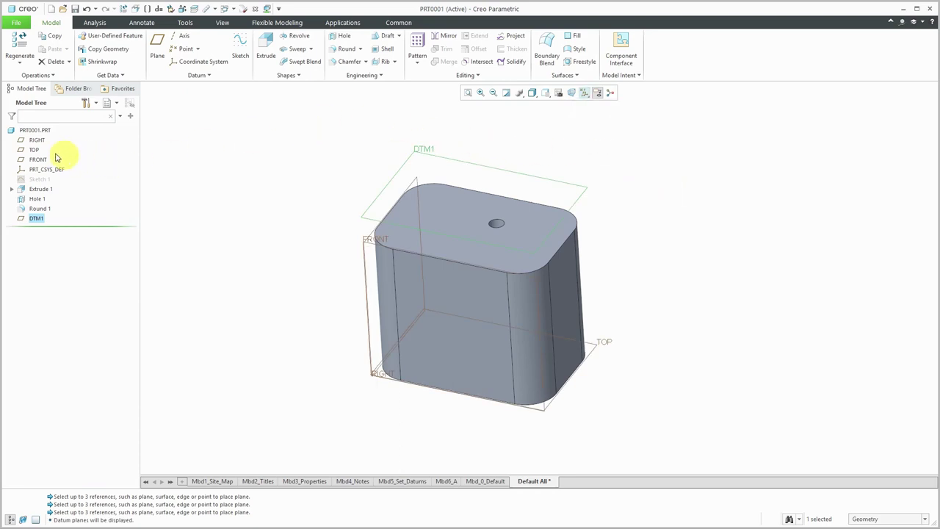
left_click(33, 141)
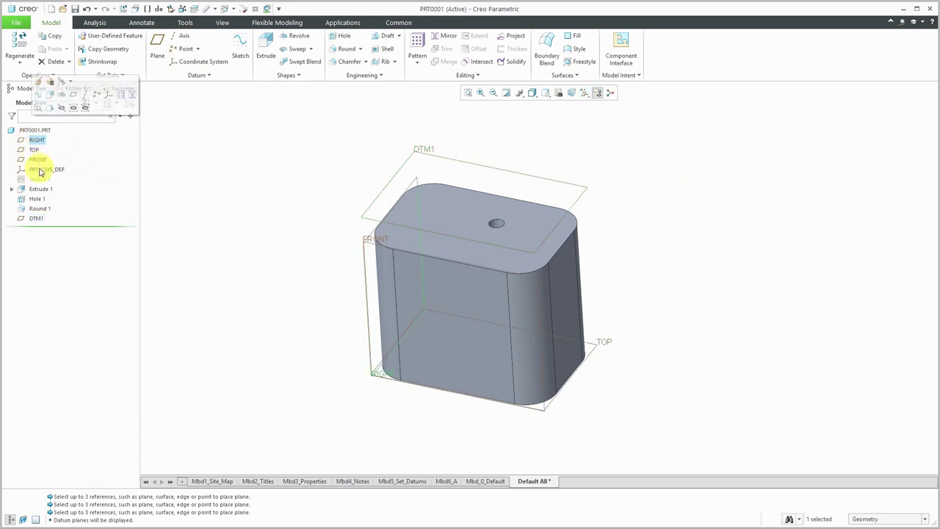
left_click(40, 171, "shift")
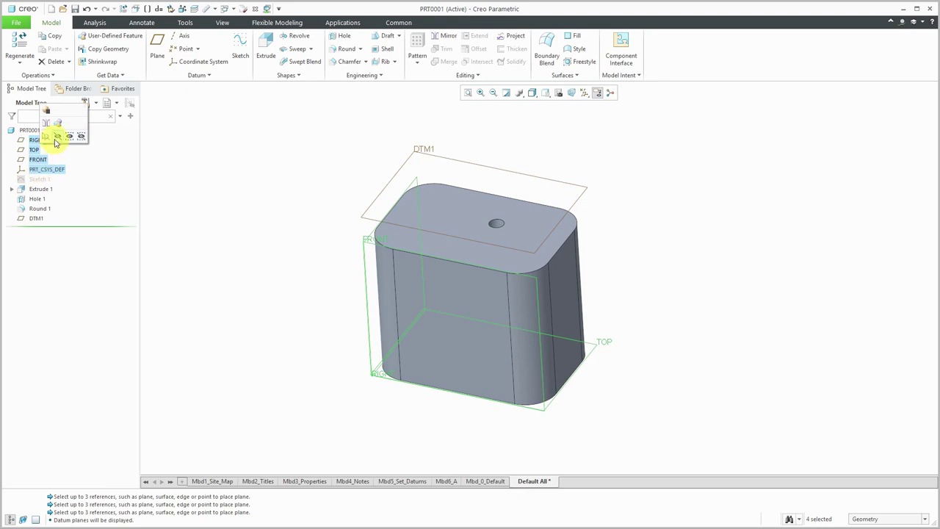
left_click(59, 142)
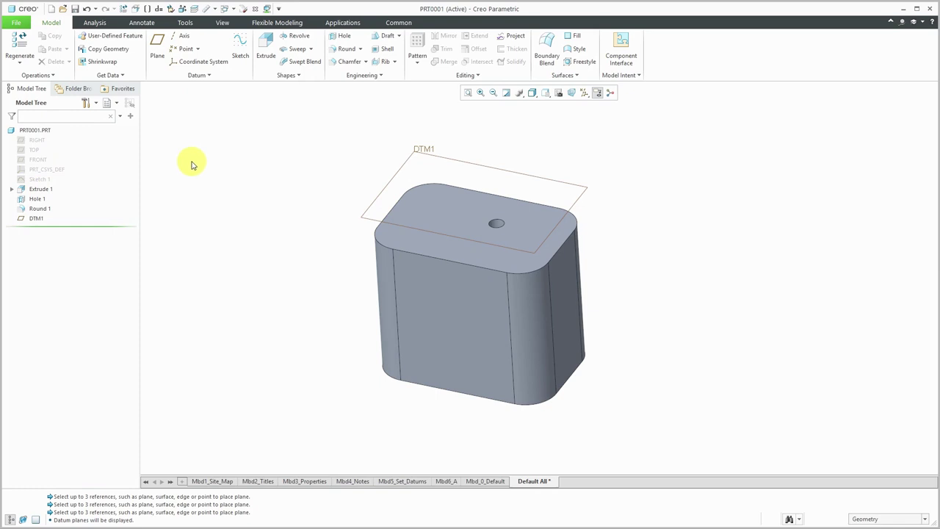
Step: Sketch an ellipse on DTM1 for a new fill surface
left_click(578, 38)
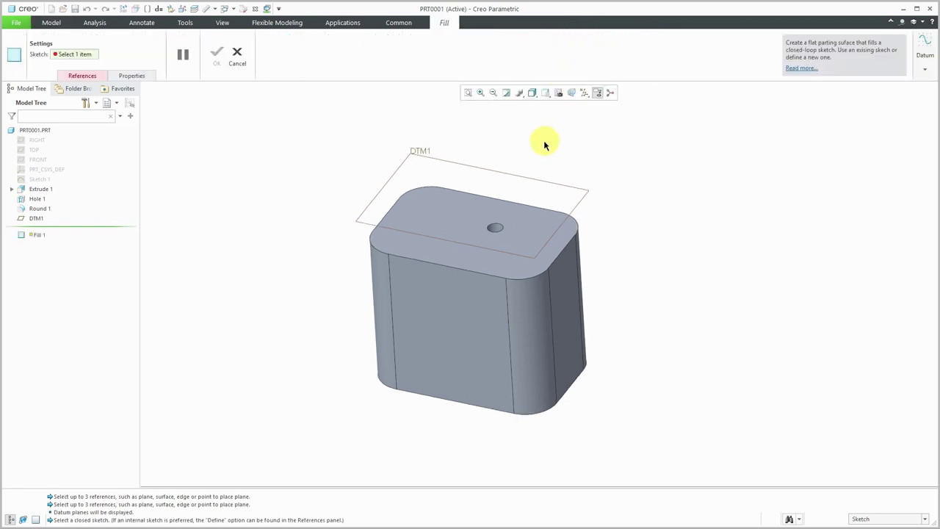
left_click(473, 170)
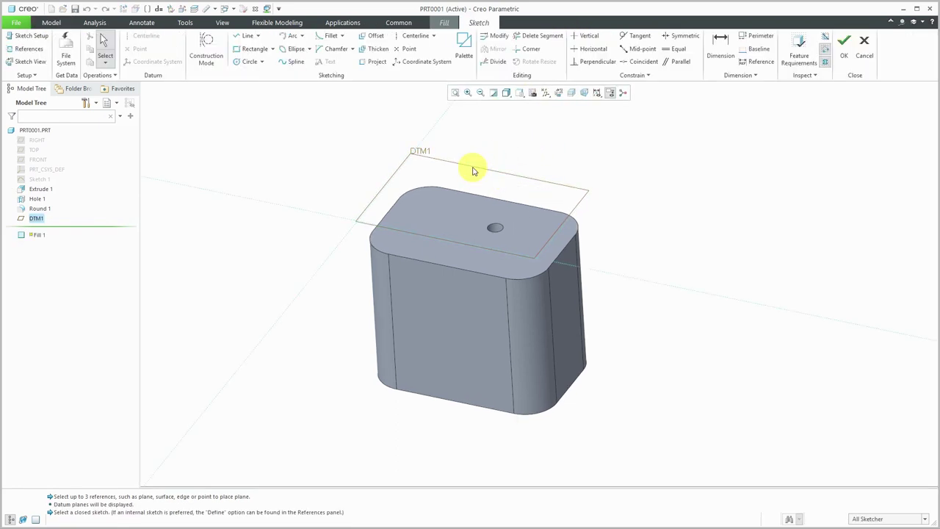
left_click(559, 93)
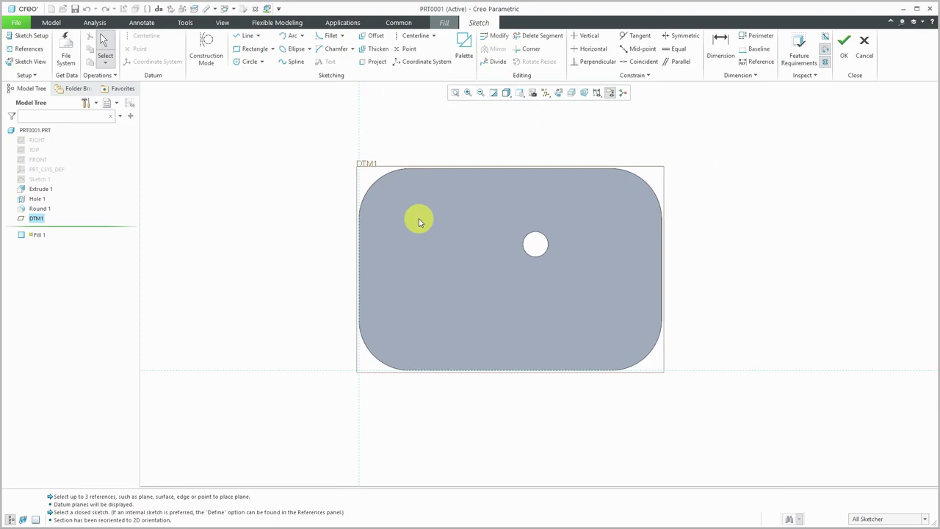
left_click(303, 55)
left_click(397, 273)
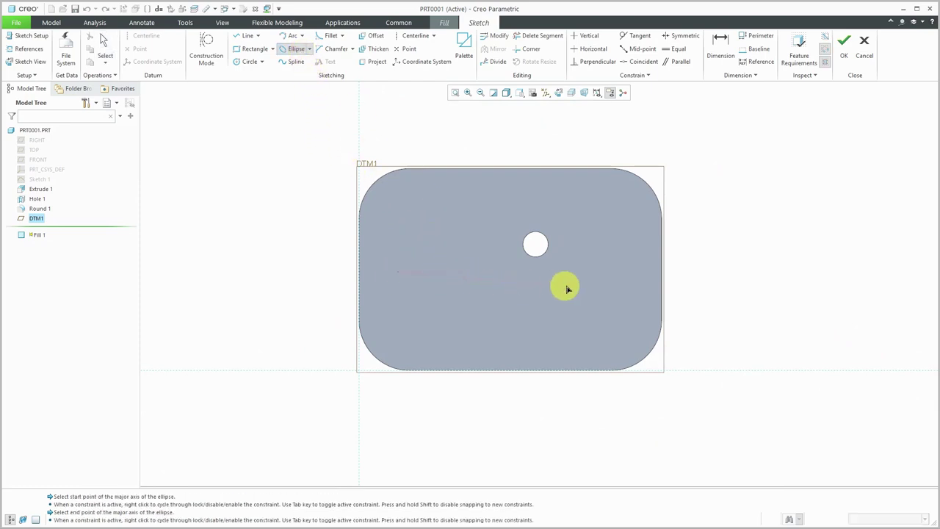
left_click(621, 273)
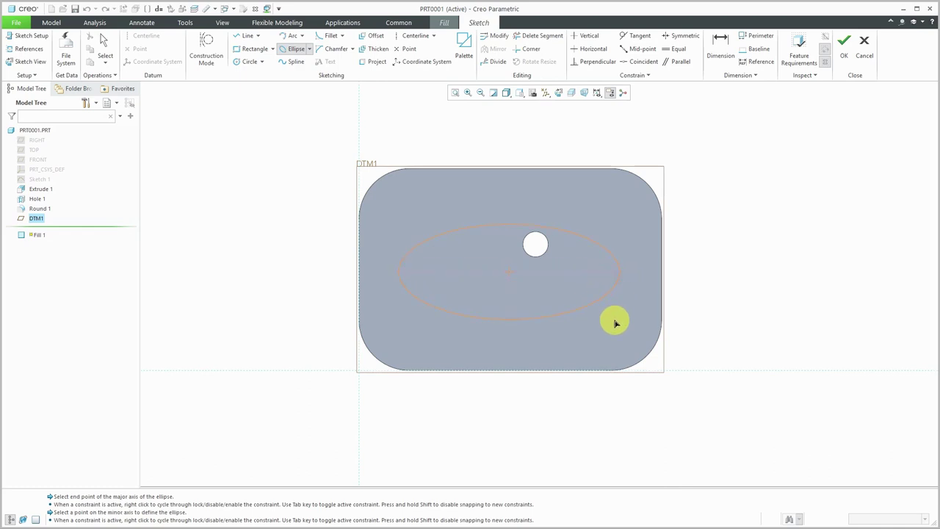
left_click(620, 329)
middle_click(757, 233)
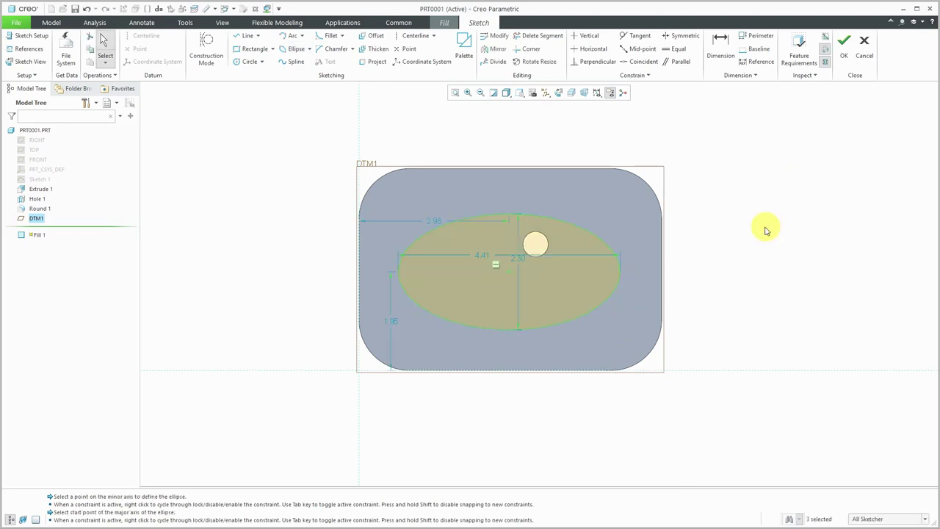
mouse_move(541, 272)
middle_mouse_down()
mouse_move(536, 225)
mouse_move(516, 202)
mouse_move(504, 206)
middle_mouse_up()
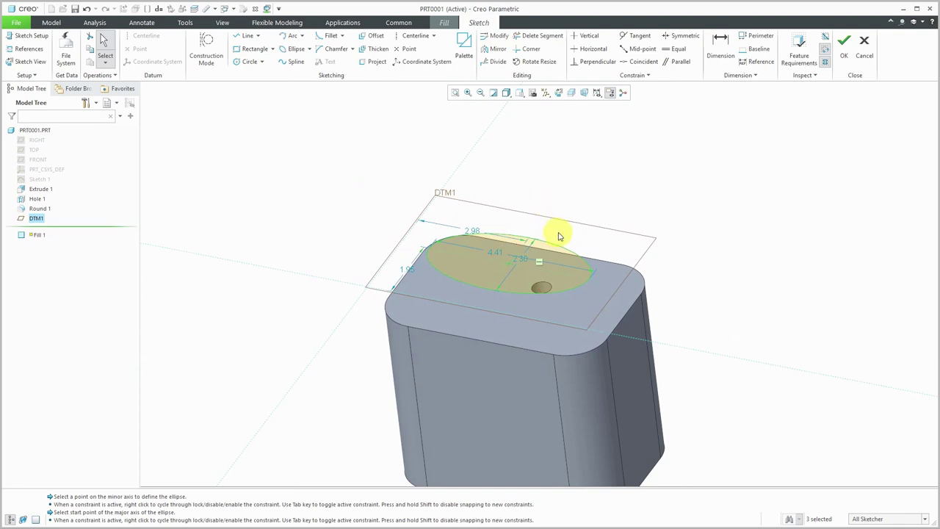
left_click(846, 52)
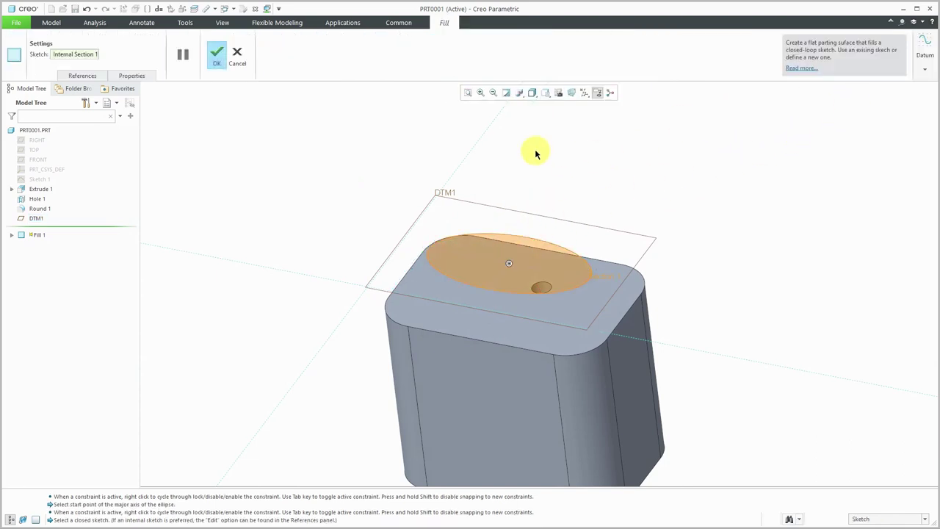
Step: Complete Fill 1 and orbit the model edge-on to DTM1
left_click(217, 59)
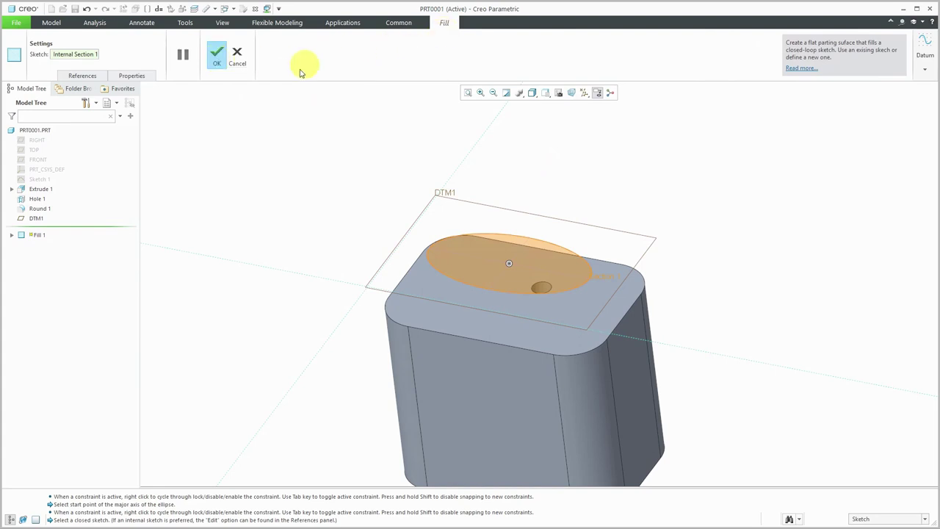
left_click(216, 65)
left_click(341, 123)
middle_click_drag(351, 140, 433, 169)
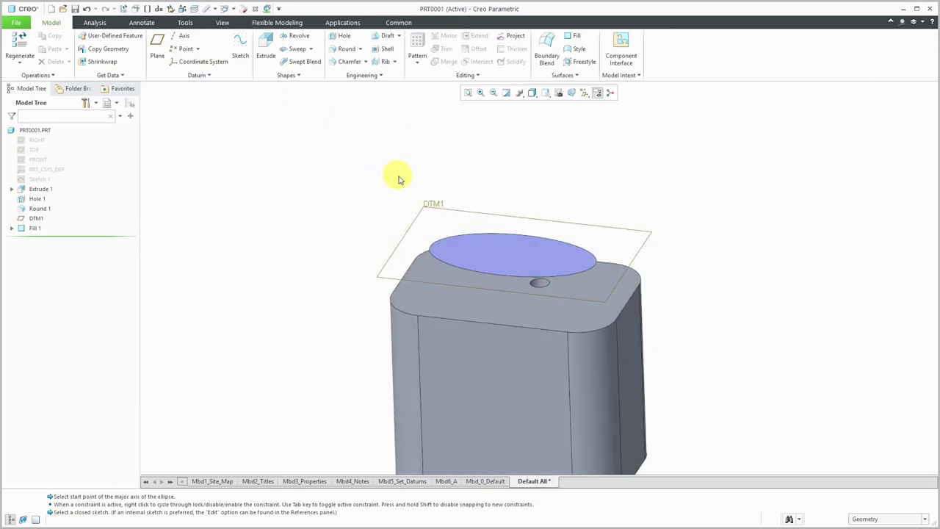
mouse_move(399, 180)
middle_mouse_down()
mouse_move(399, 188)
mouse_move(427, 175)
middle_mouse_up()
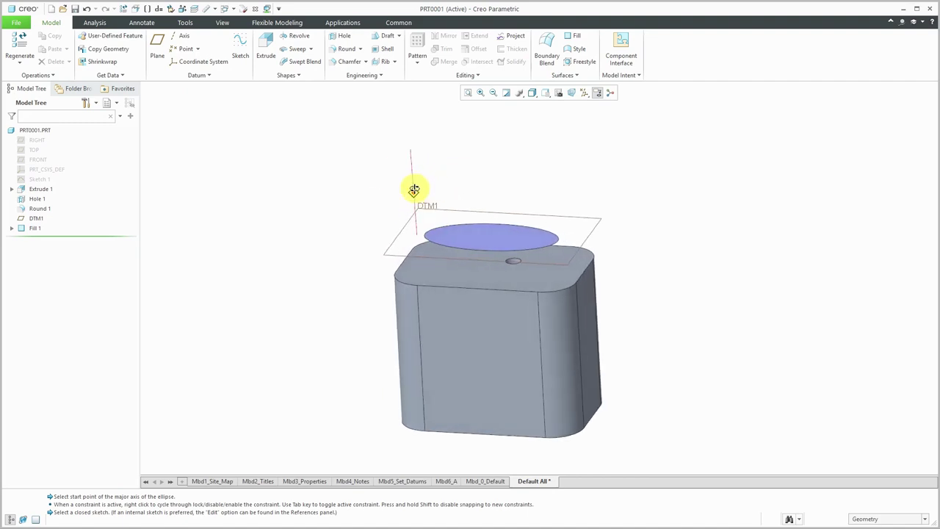
Step: Measure the distance from the Fill 1 elliptical surface to the block's bottom face: 6.00000 in
mouse_move(415, 189)
middle_mouse_down()
mouse_move(428, 162)
mouse_move(415, 191)
middle_mouse_up()
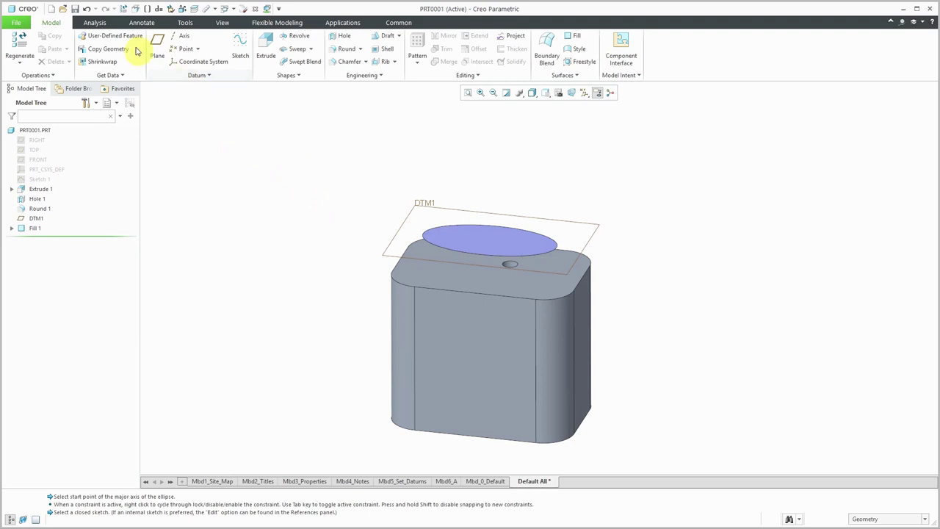
left_click(99, 22)
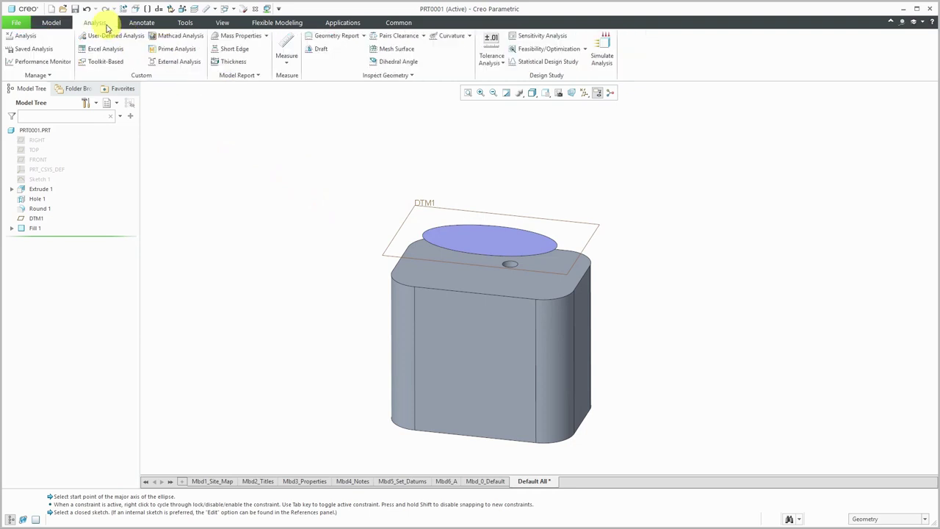
left_click(287, 65)
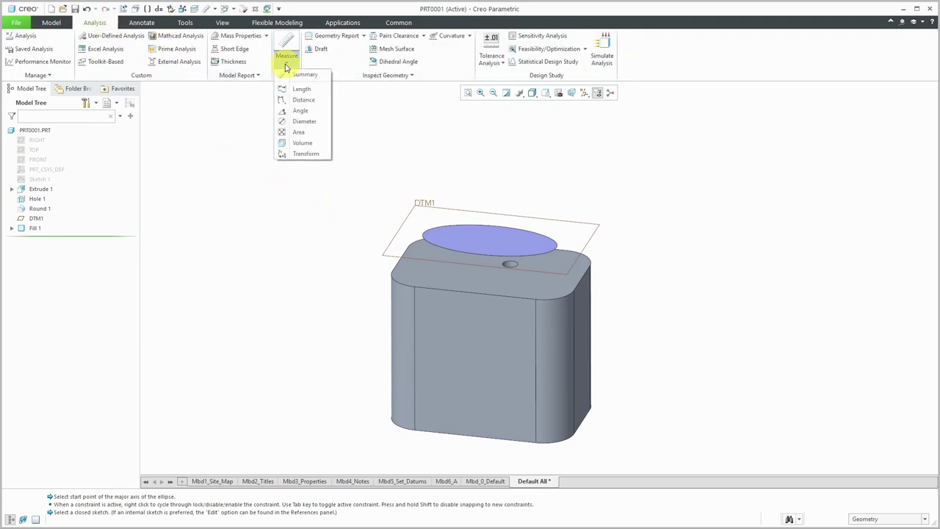
left_click(297, 101)
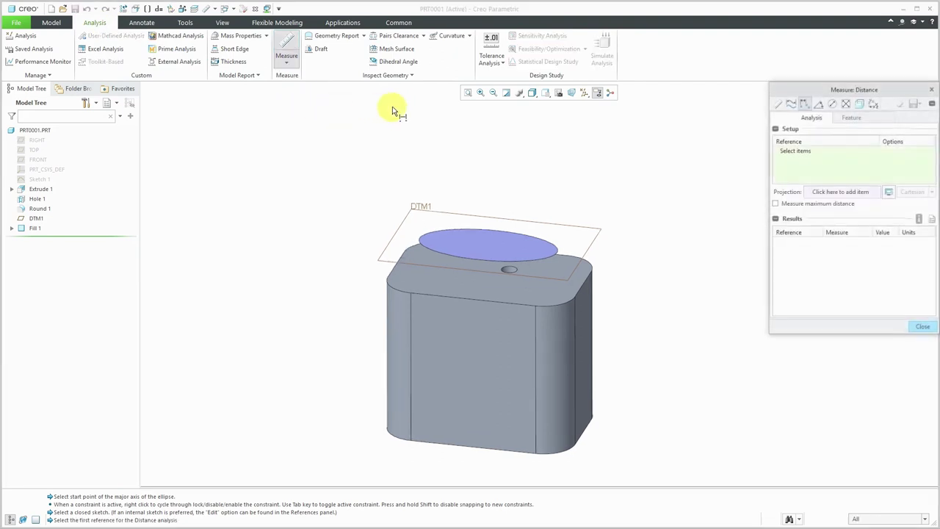
left_click(478, 243)
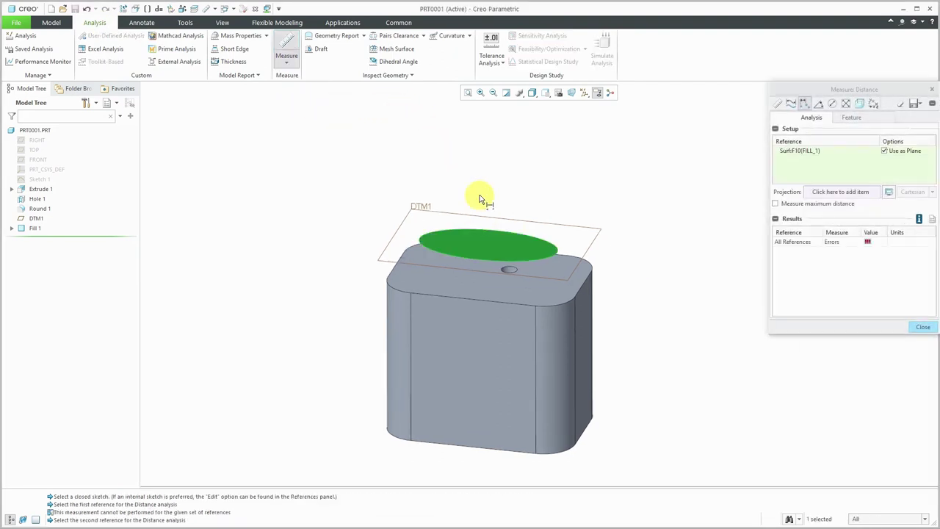
middle_click_drag(478, 199, 475, 152)
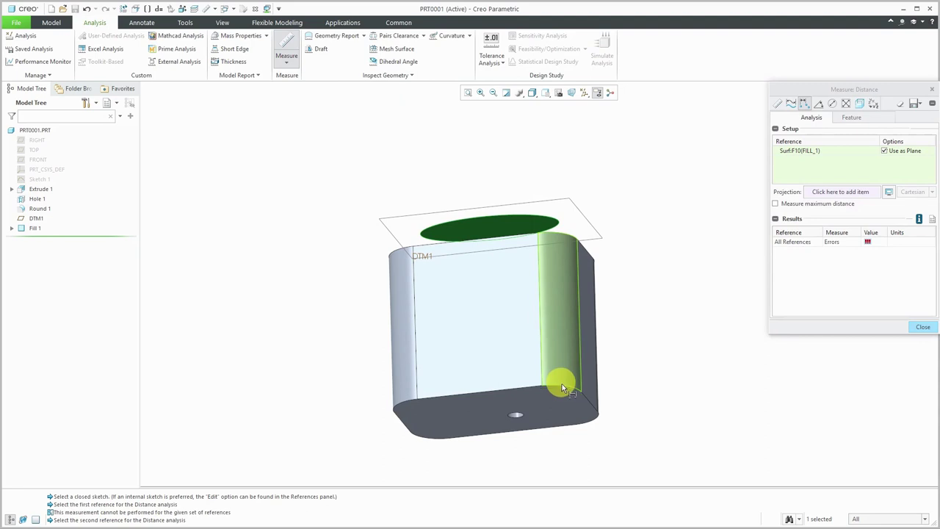
left_click(469, 416)
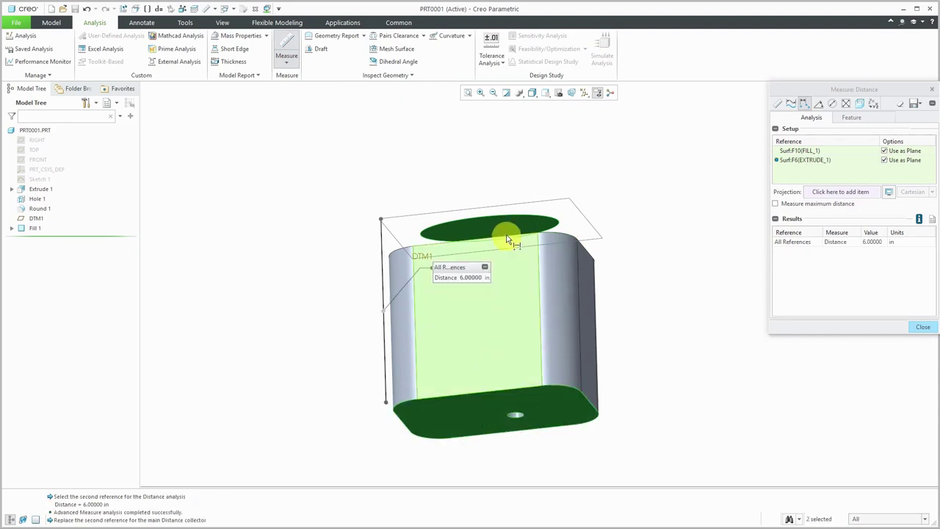
middle_click_drag(504, 235, 507, 277)
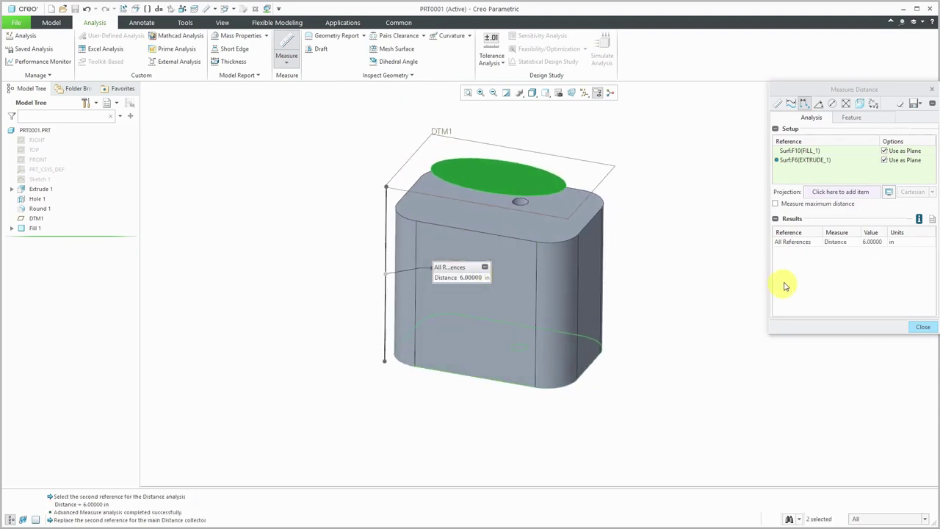
Step: Save the 6.00000 in measurement as feature MEASURE_DISTANCE_1 and close the measure dialog
left_click(921, 106)
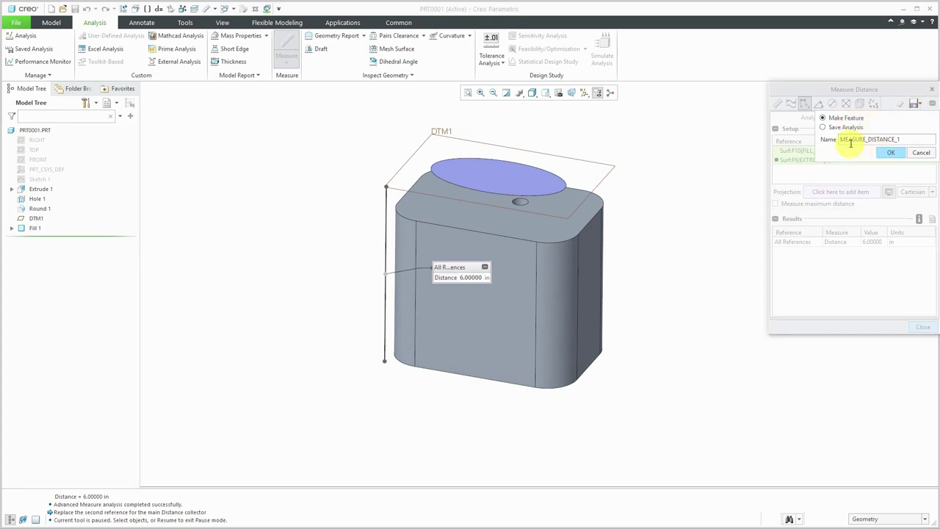
left_click(891, 155)
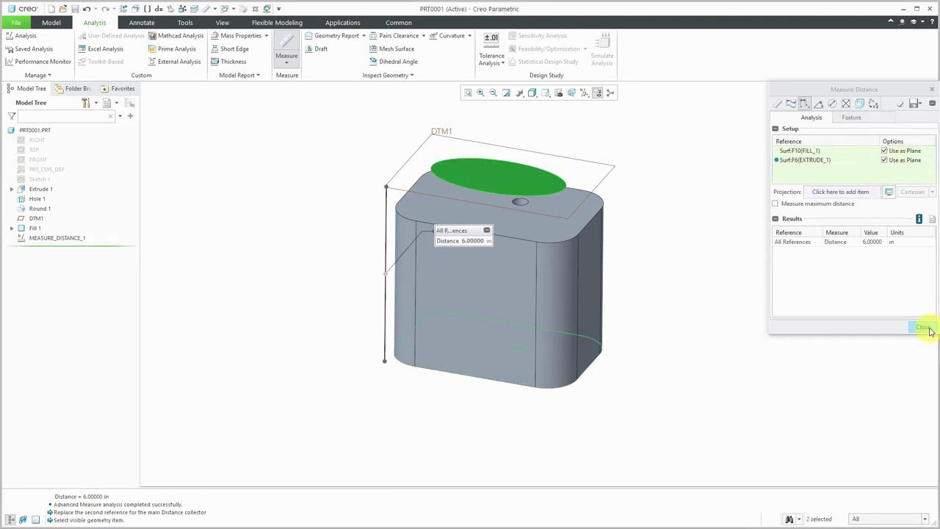
left_click(850, 119)
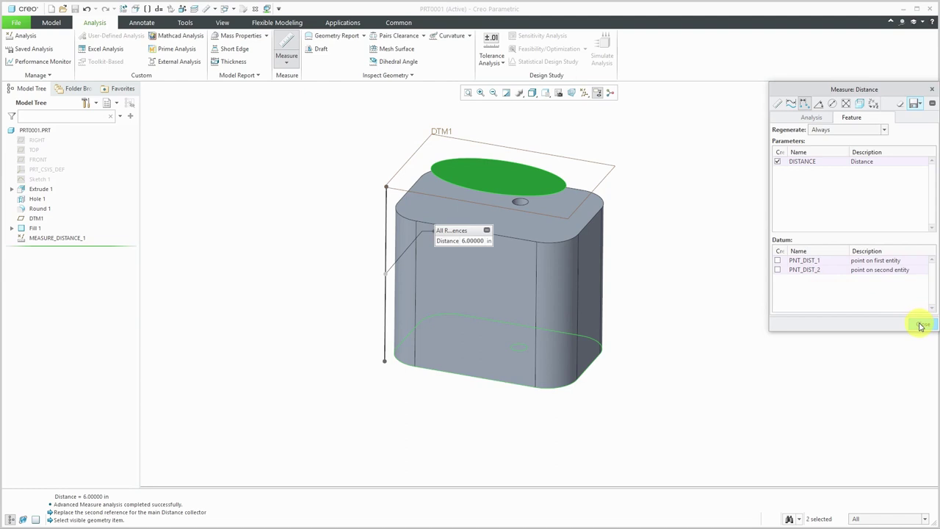
left_click(922, 326)
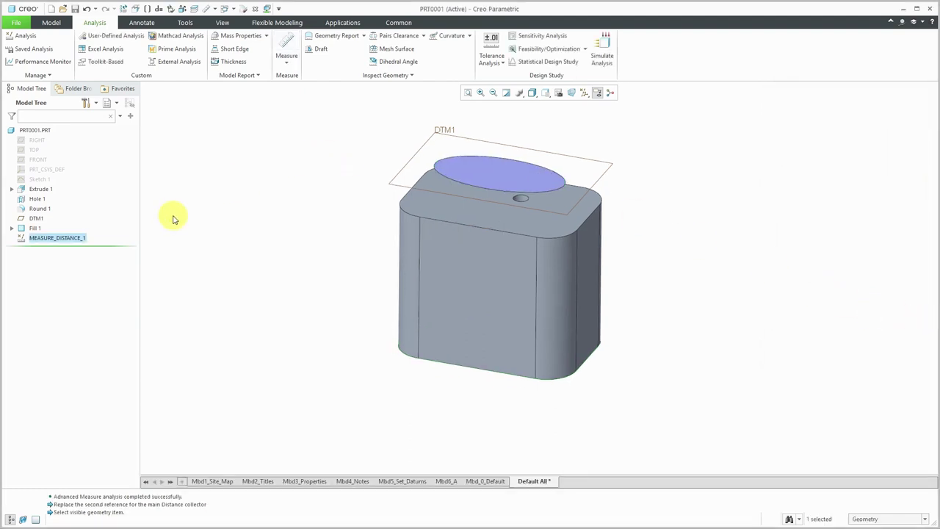
Step: Check MEASURE_DISTANCE_1 in the tree, look over the model, and start a new Sketch 2
left_click(61, 241)
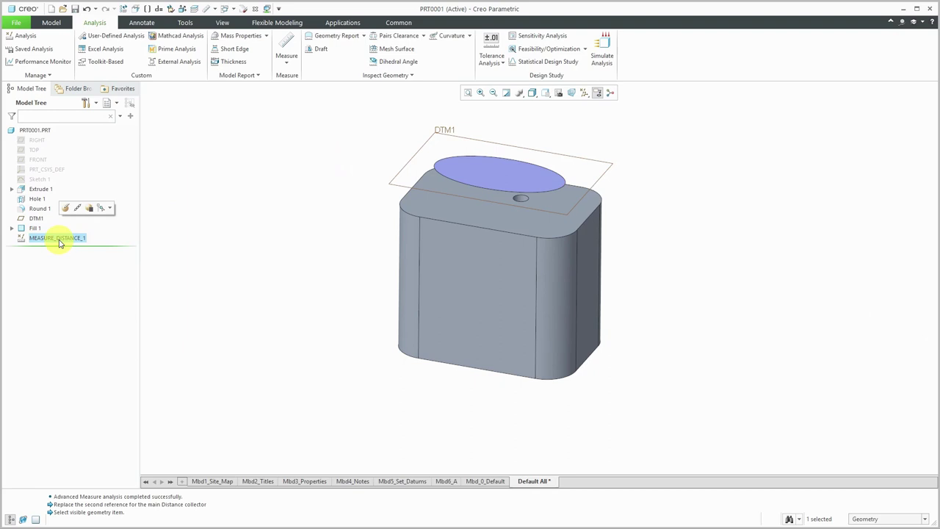
left_click(220, 286)
mouse_move(294, 303)
middle_mouse_down()
mouse_move(298, 275)
mouse_move(306, 294)
mouse_move(292, 296)
mouse_move(311, 257)
mouse_move(311, 290)
mouse_move(296, 297)
middle_mouse_up()
scroll(300, 300, "down", 2)
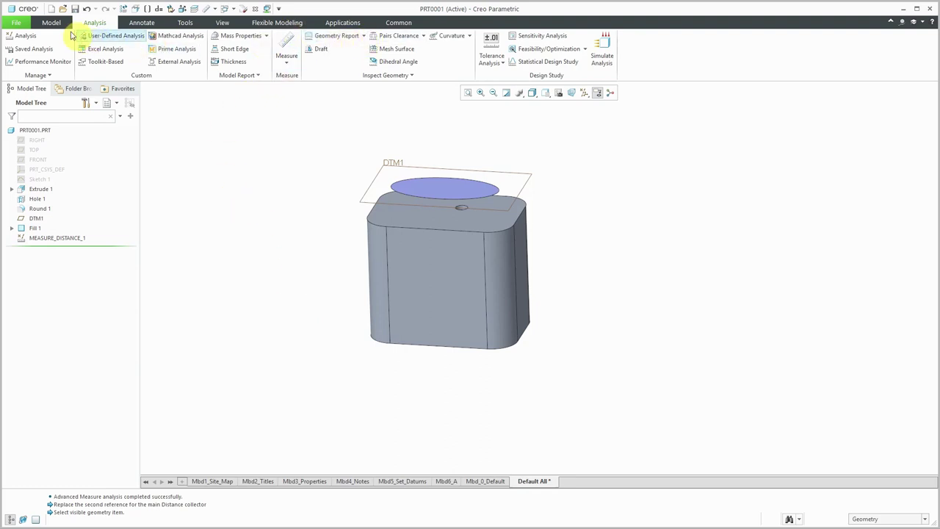
left_click(52, 22)
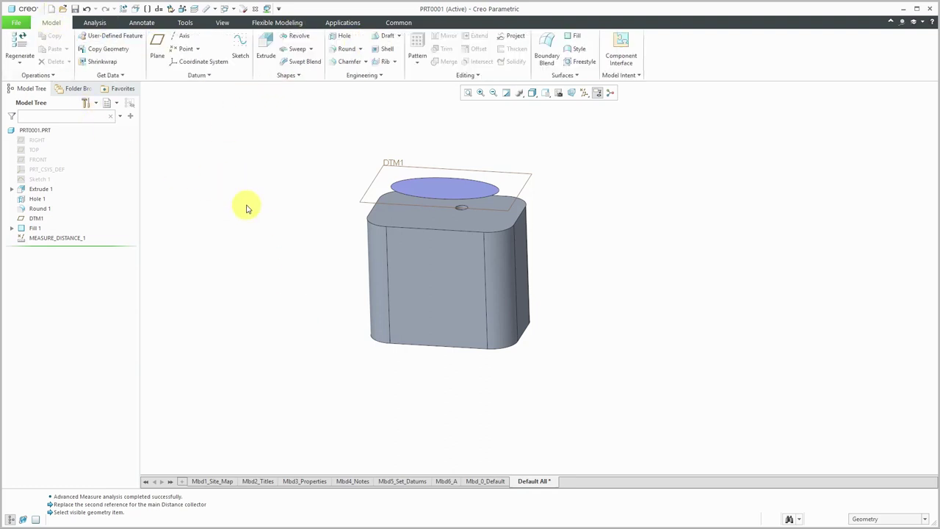
left_click(241, 53)
Step: Place Sketch 2 on the block's front face and view it straight on
left_click(431, 311)
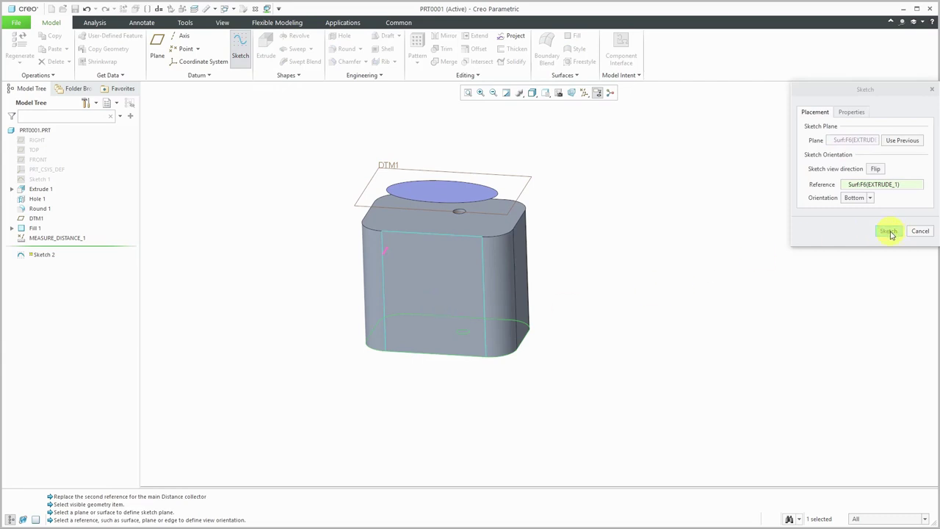
left_click(889, 231)
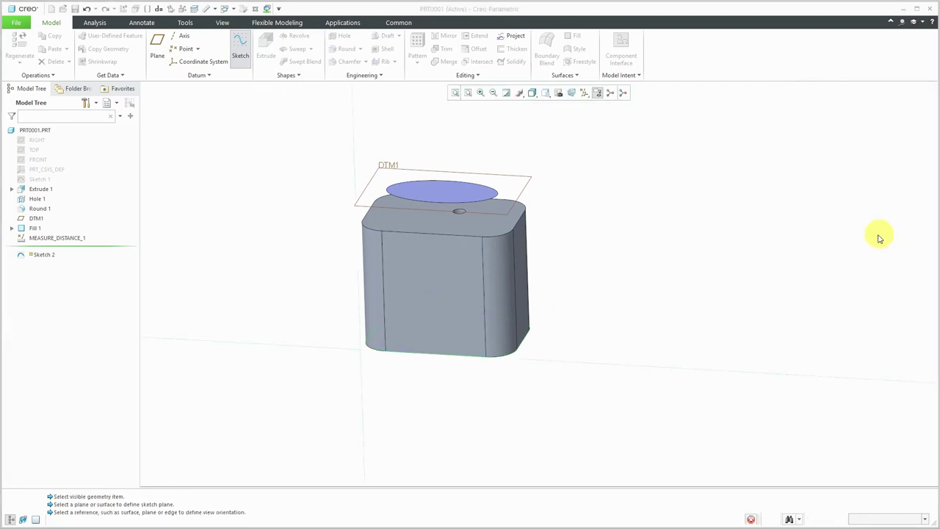
left_click(558, 95)
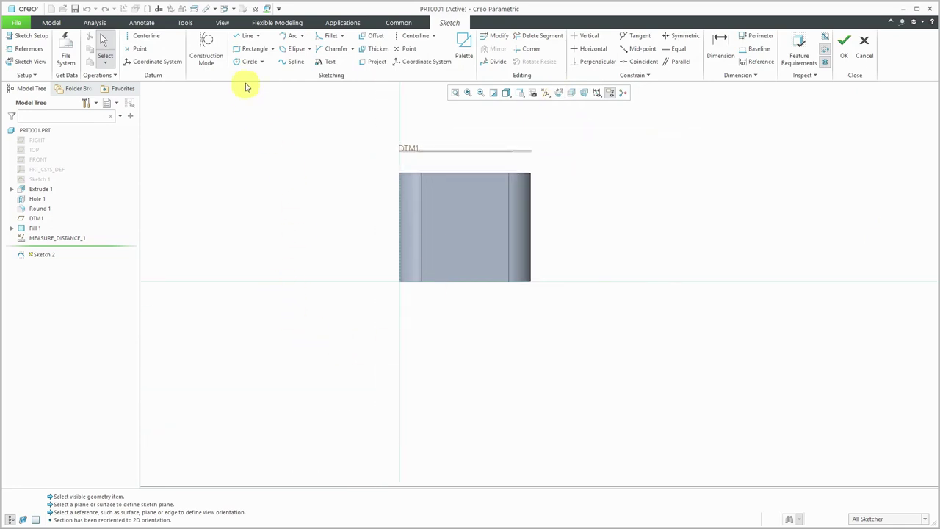
Step: Draw an open five-point wavy spline running beneath the block
left_click(293, 62)
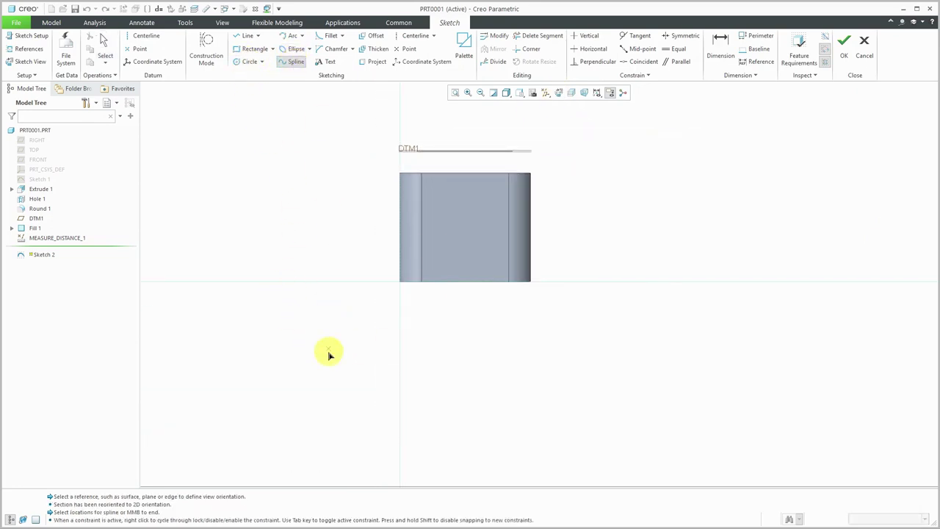
left_click(333, 358)
left_click(417, 326)
left_click(494, 365)
left_click(588, 344)
left_click(616, 324)
middle_click(650, 339)
middle_click(657, 336)
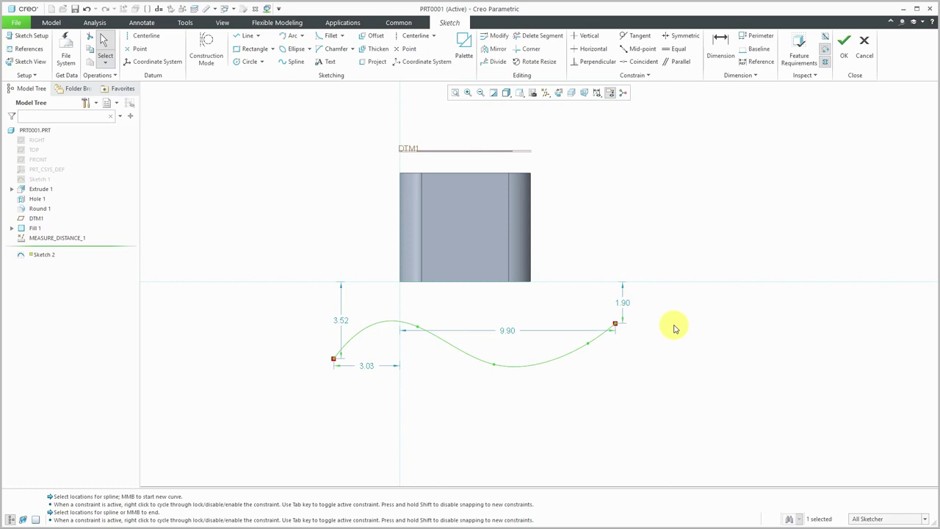
right_click(676, 329)
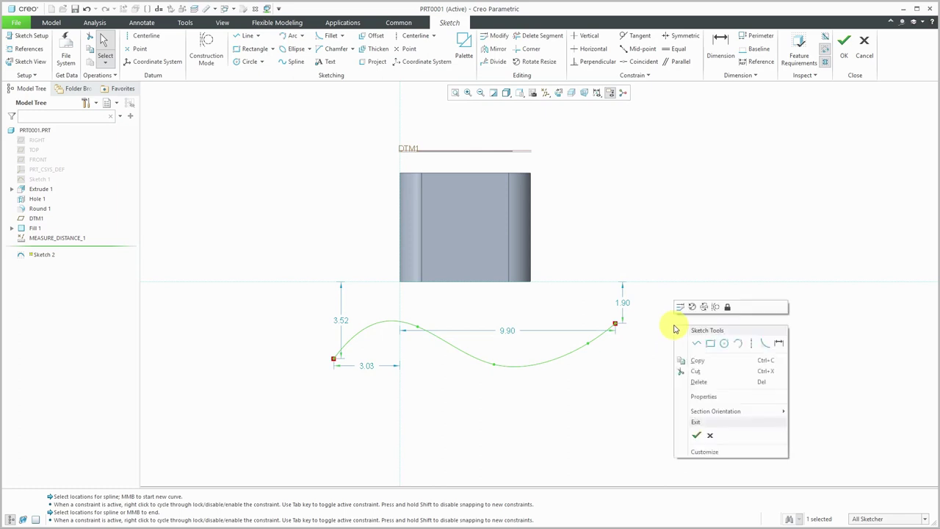
Step: Finish Sketch 2 and extrude its spline as a surface 8.19 deep
left_click(698, 437)
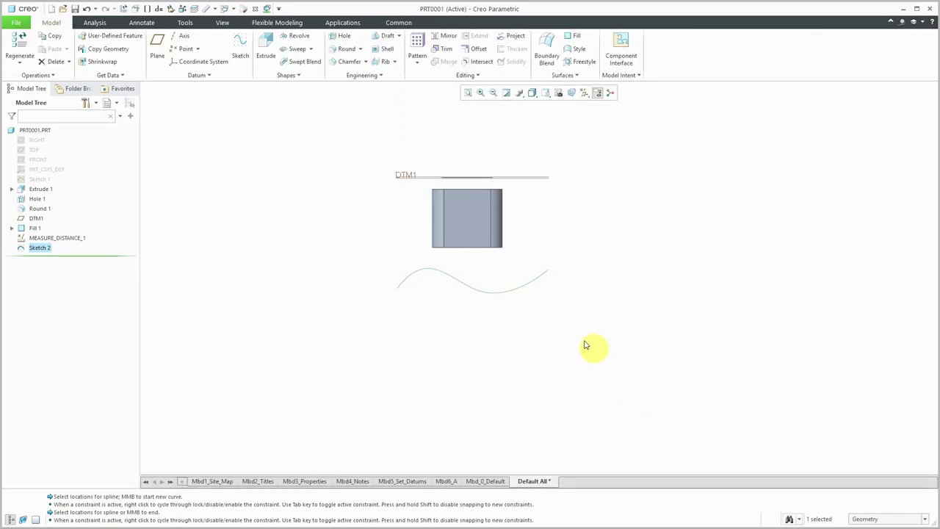
mouse_move(571, 336)
middle_mouse_down()
mouse_move(535, 308)
mouse_move(482, 311)
mouse_move(471, 322)
middle_mouse_up()
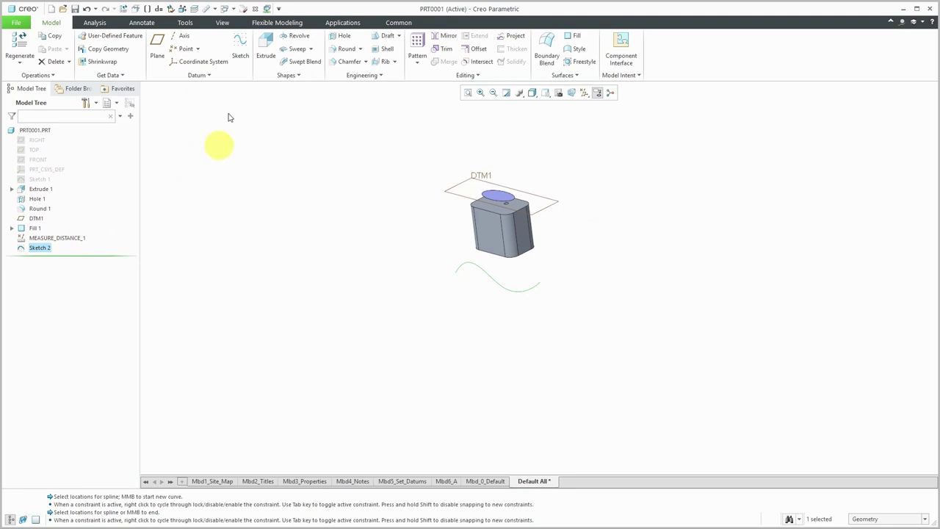
left_click(269, 57)
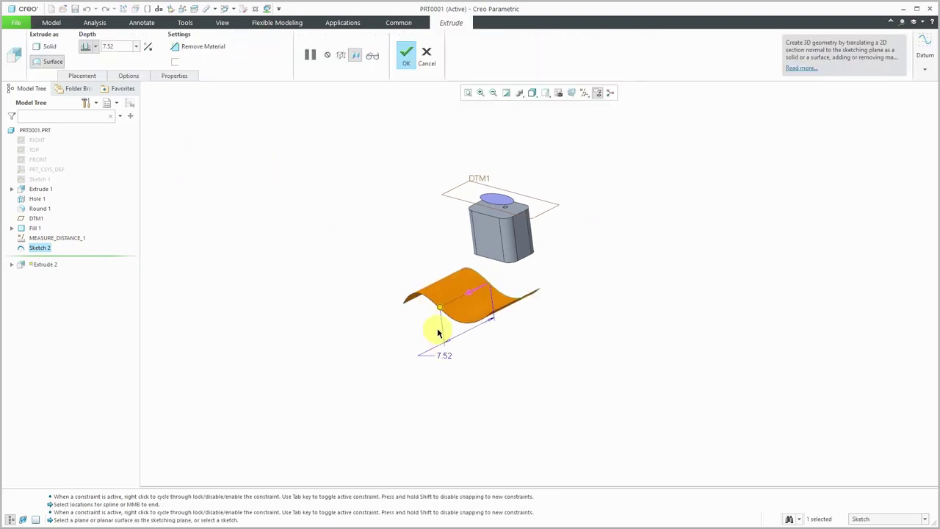
left_click_drag(439, 312, 550, 271)
scroll(518, 266, "down", 3)
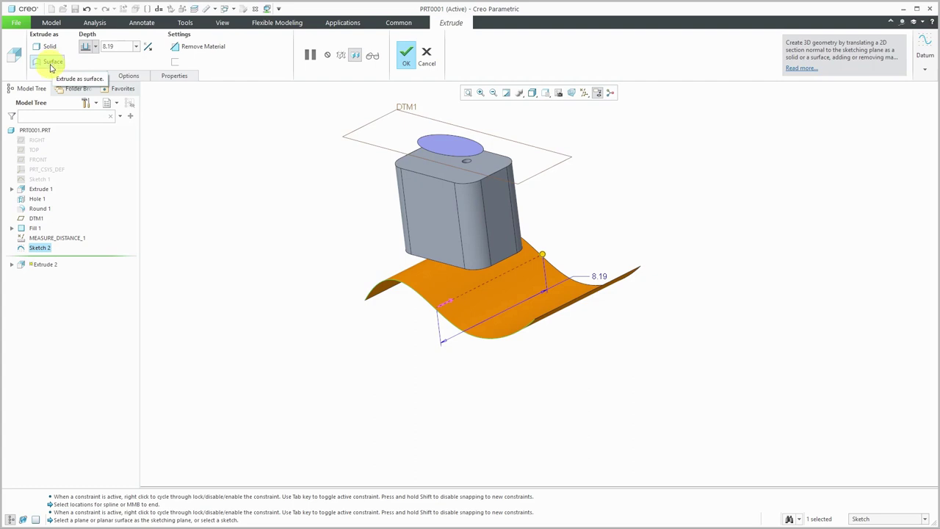
left_click(49, 59)
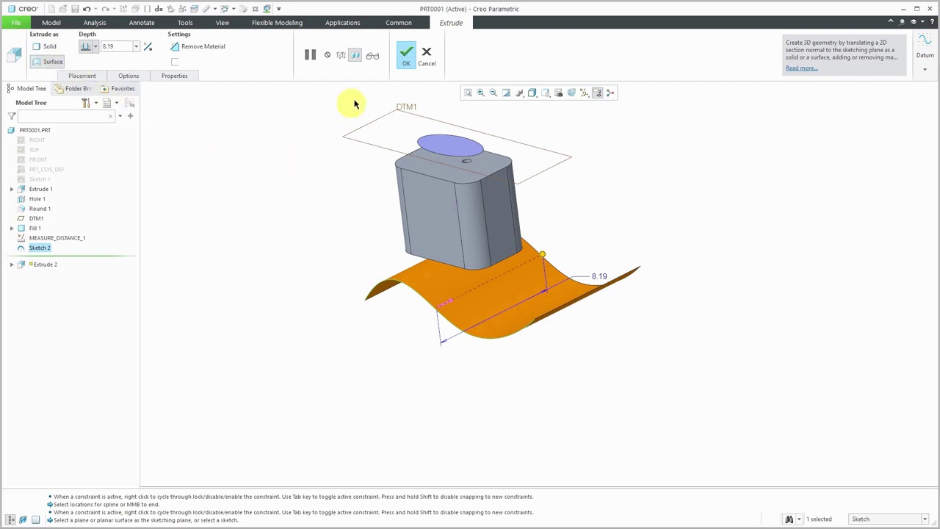
Step: Complete the Extrude 2 surface and select the block's bottom face
left_click(409, 59)
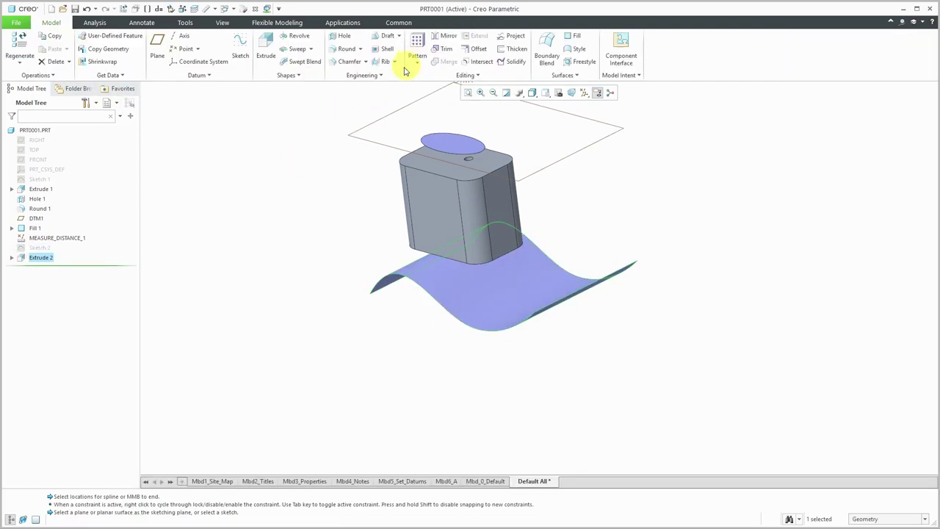
mouse_move(328, 256)
middle_mouse_down()
mouse_move(350, 246)
mouse_move(344, 227)
middle_mouse_up()
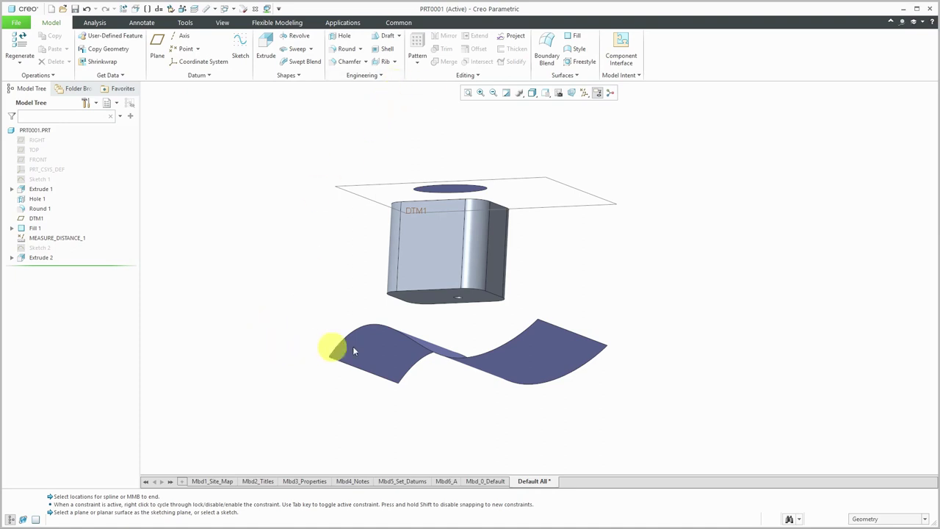
left_click(433, 299)
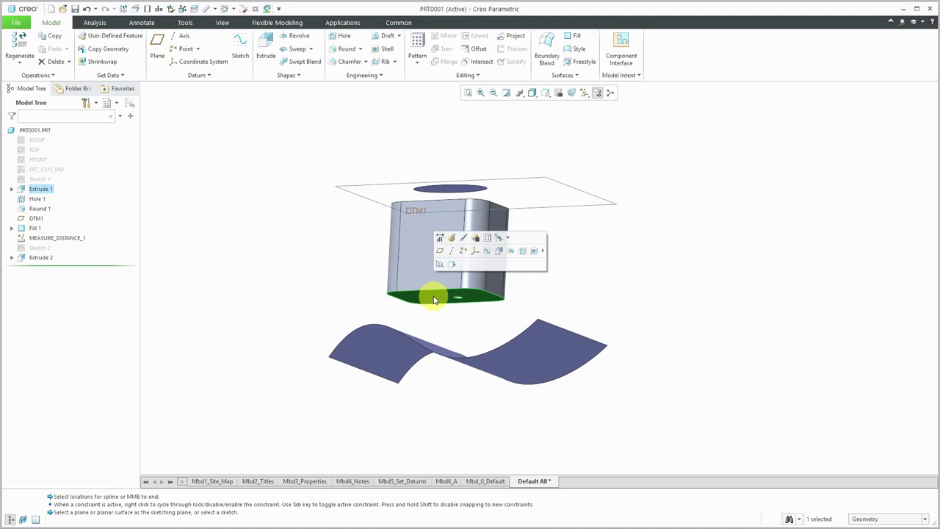
Step: Replace the block's bottom face with the Extrude 2 wavy quilt using an Offset Replace Surface feature
left_click(478, 50)
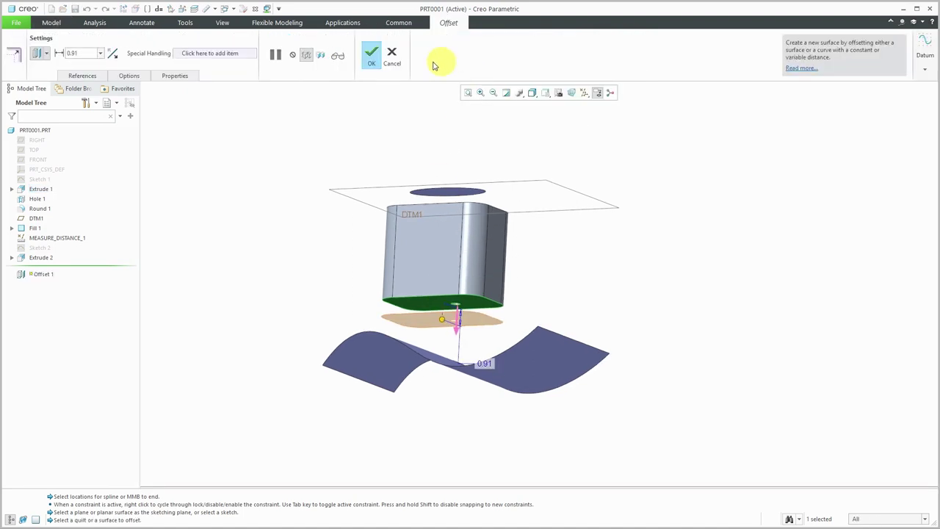
left_click(46, 55)
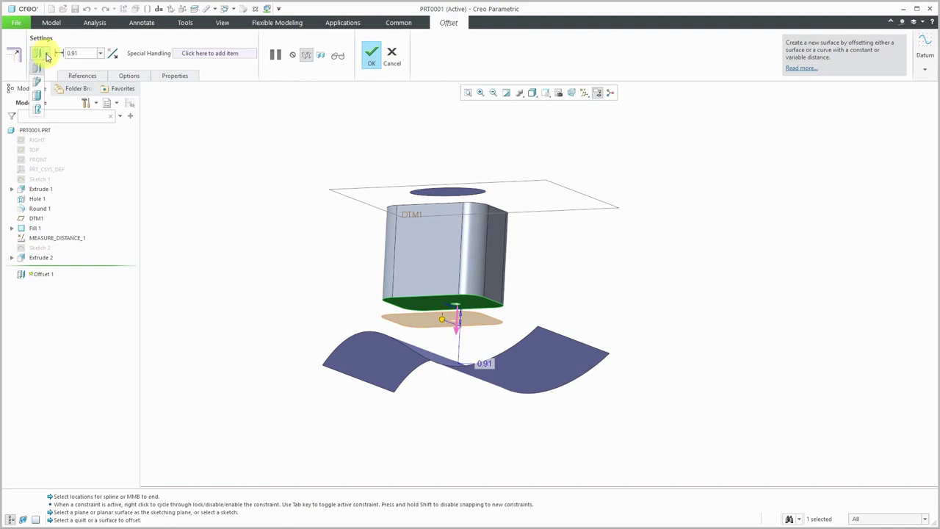
left_click(35, 111)
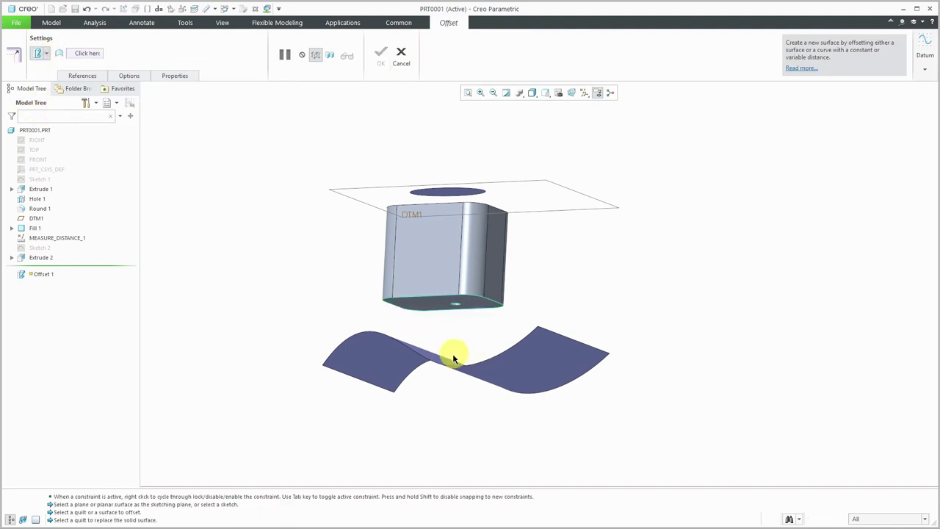
left_click(445, 363)
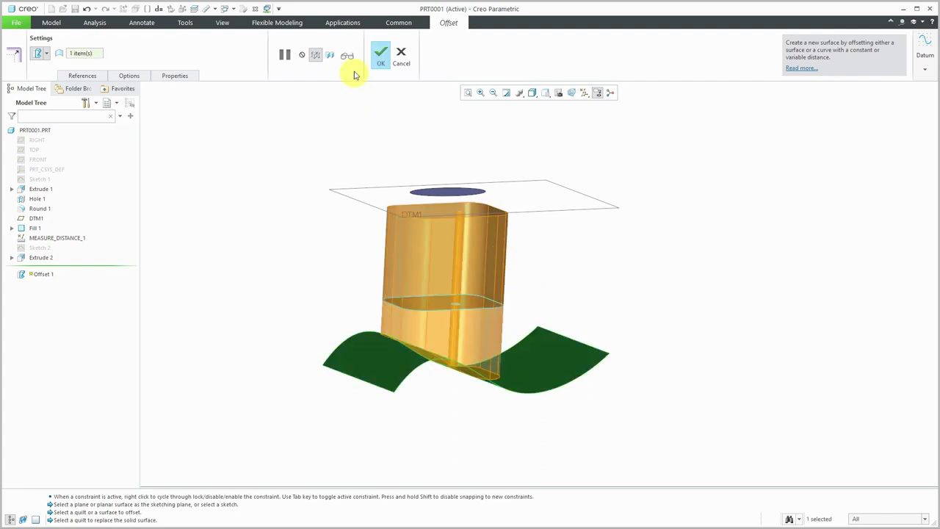
left_click(378, 55)
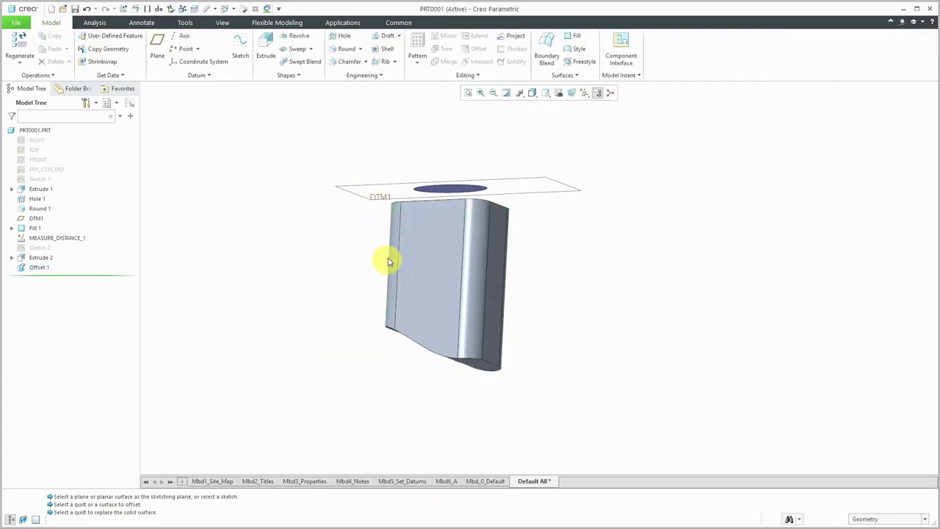
middle_click_drag(389, 257, 411, 216)
mouse_move(404, 320)
middle_mouse_down()
mouse_move(317, 275)
mouse_move(360, 287)
mouse_move(354, 327)
mouse_move(389, 307)
middle_mouse_up()
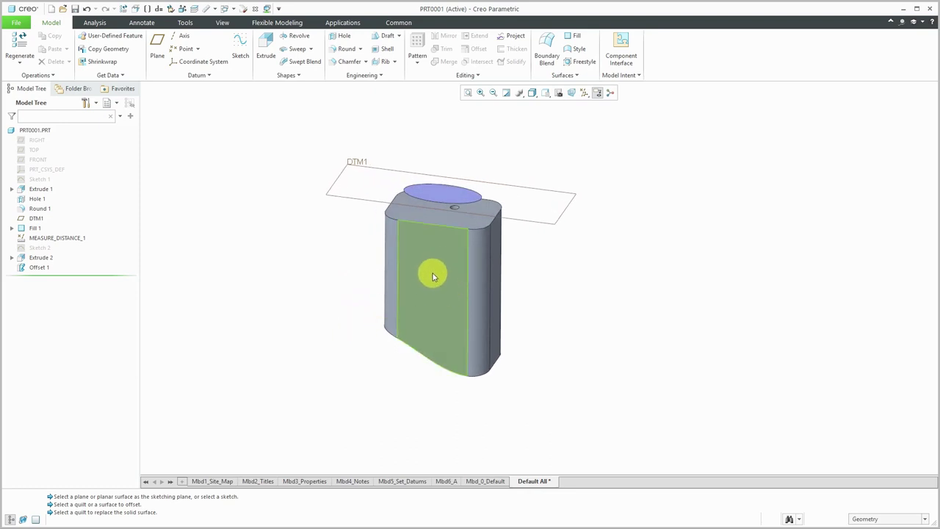
mouse_move(394, 267)
middle_mouse_down()
mouse_move(407, 229)
mouse_move(435, 255)
middle_mouse_up()
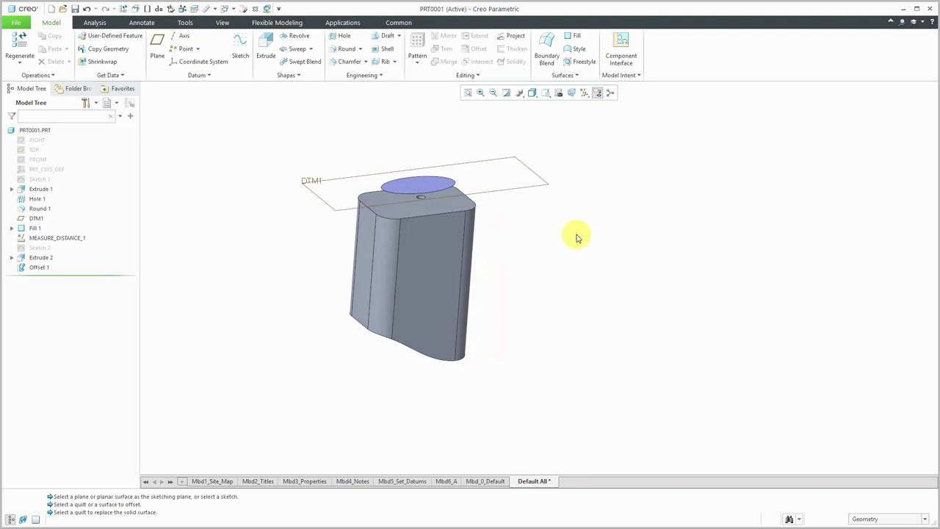
scroll(531, 248, "down", 1)
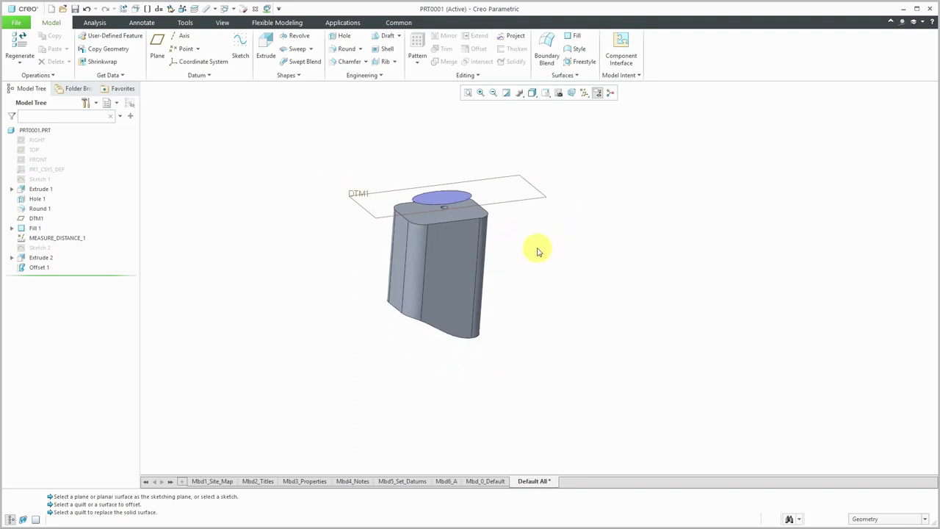
scroll(453, 189, "up", 3)
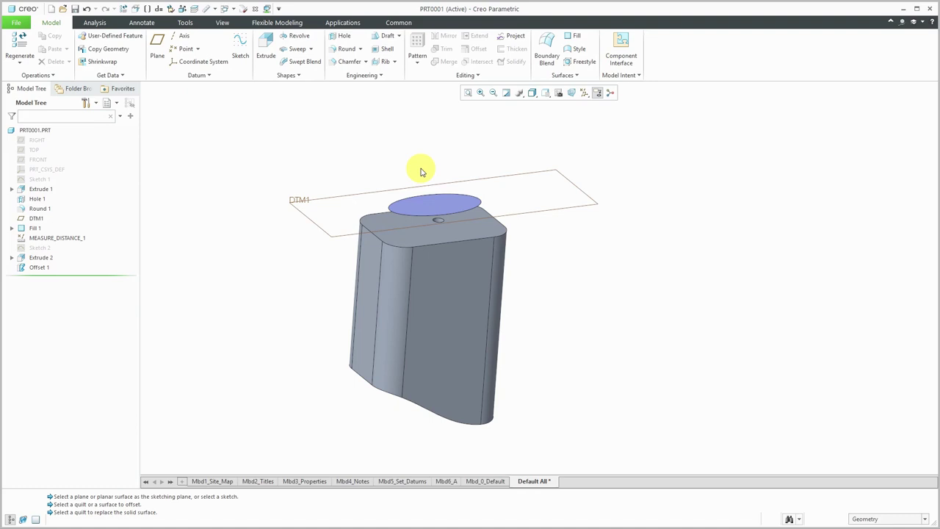
Step: Hide the Fill 1 top surface and the DTM1 datum plane
left_click(431, 212)
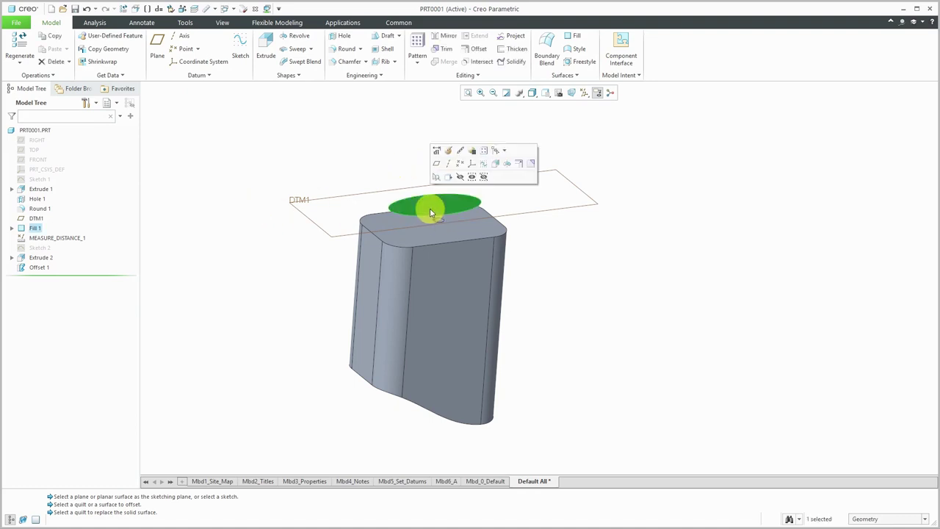
left_click(460, 177)
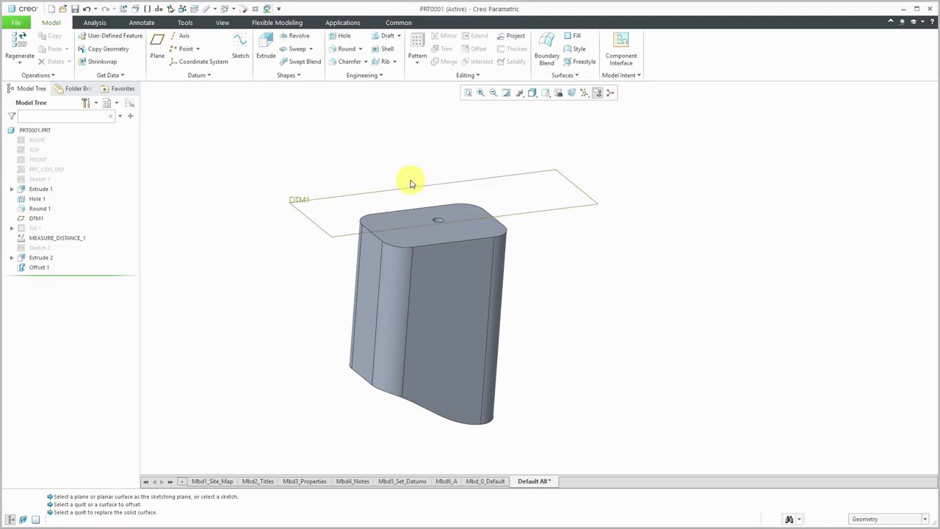
left_click(392, 194)
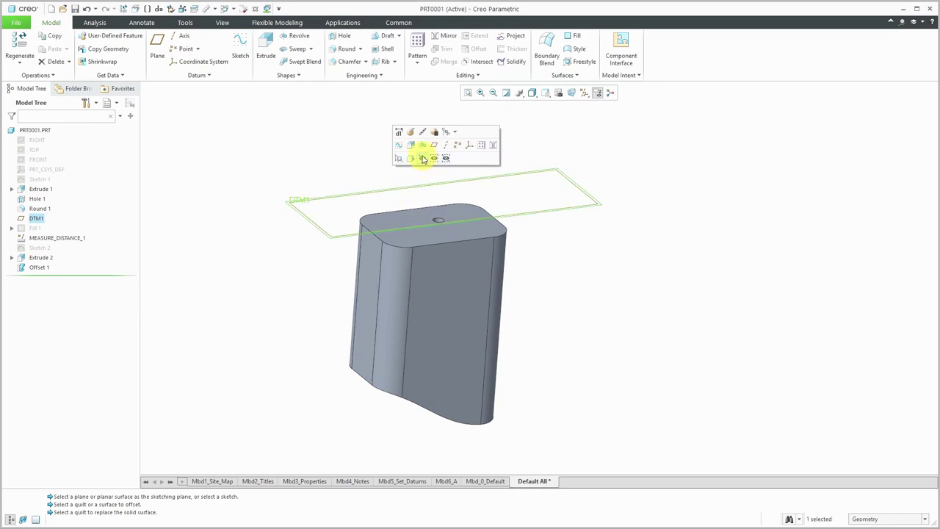
left_click(424, 159)
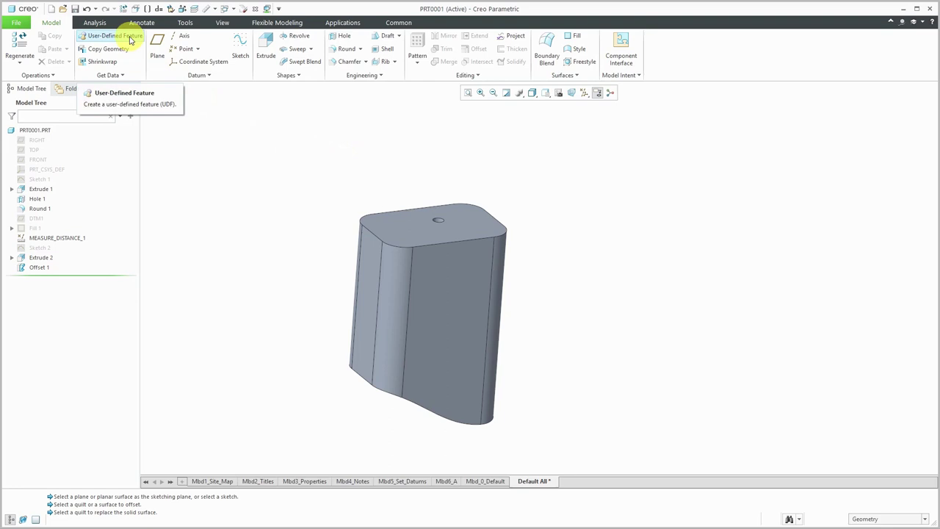
Step: Insert the boss.gph user-defined feature, accepting the insertion options and the units notice
left_click(131, 39)
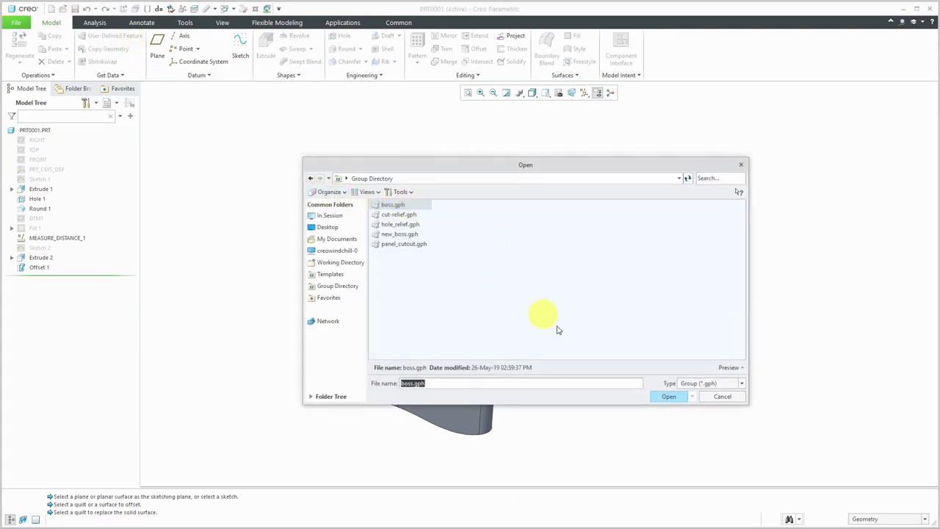
left_click(669, 396)
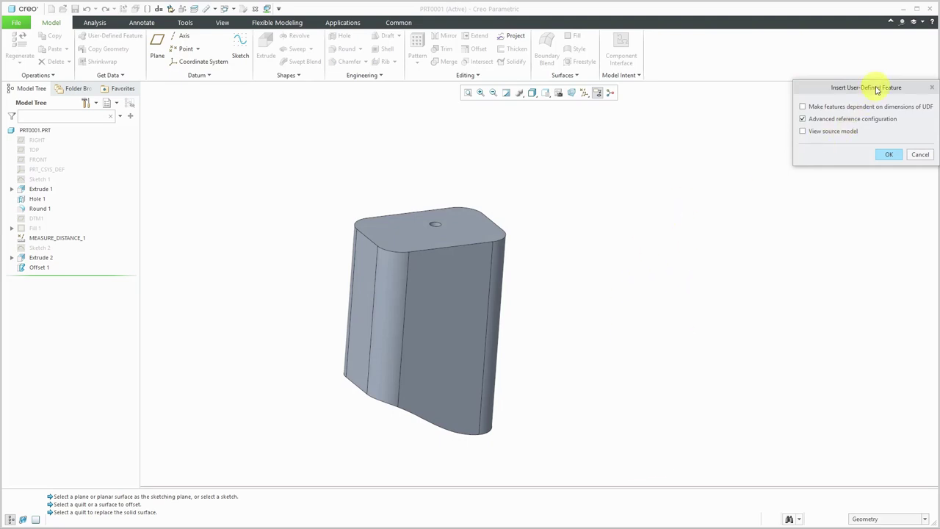
left_click_drag(877, 89, 818, 120)
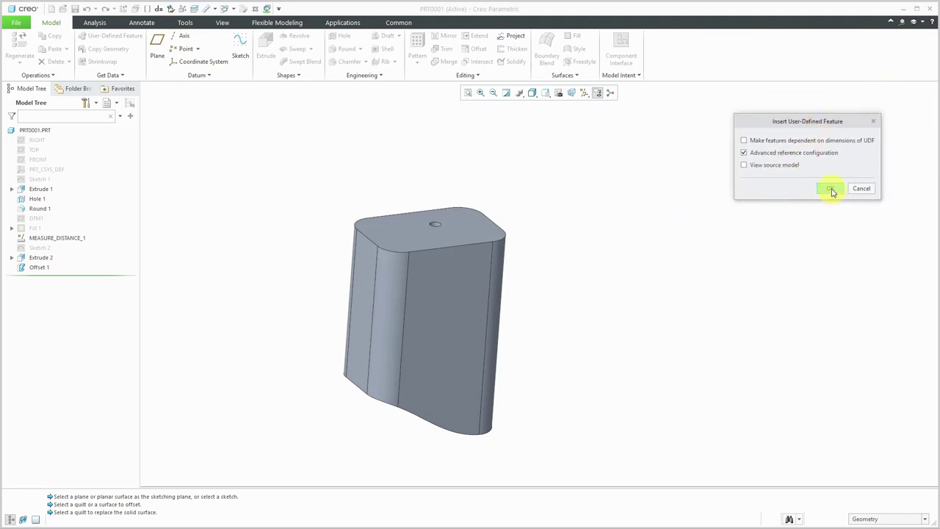
left_click(831, 188)
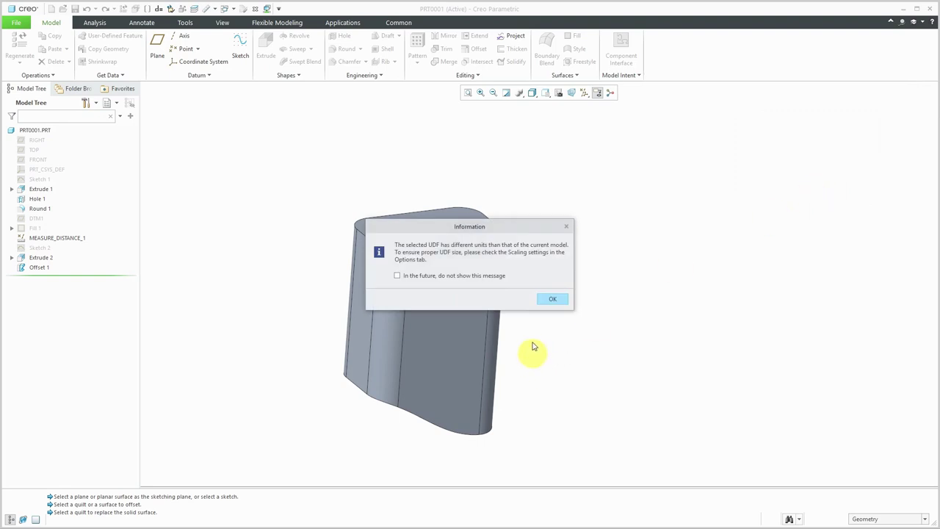
left_click(552, 301)
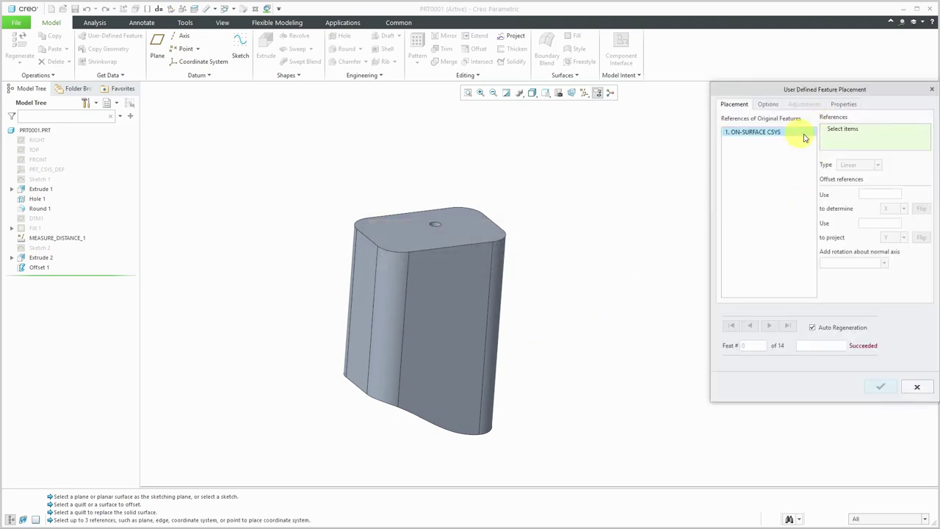
Step: Place the boss on the top face, offset 1.81 and 1.58 from two side faces, rotated 68°
left_click(405, 235)
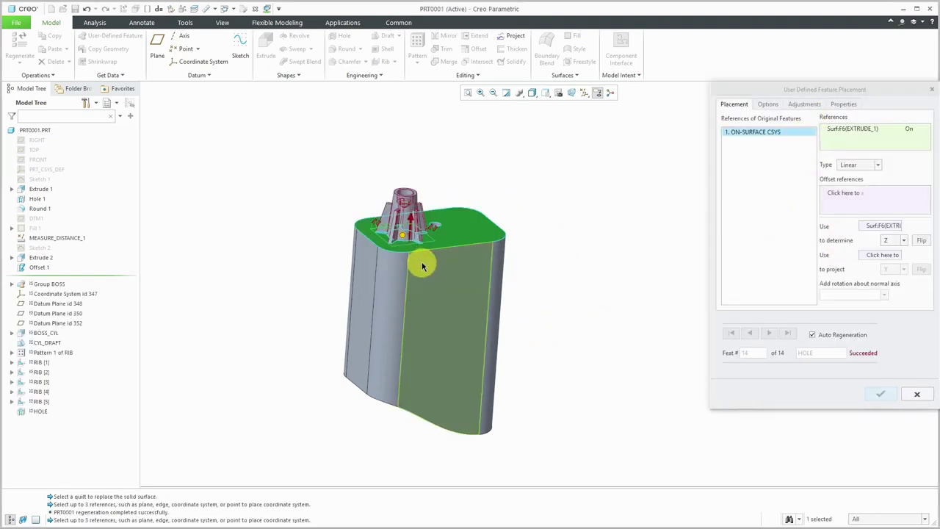
scroll(413, 260, "up", 3)
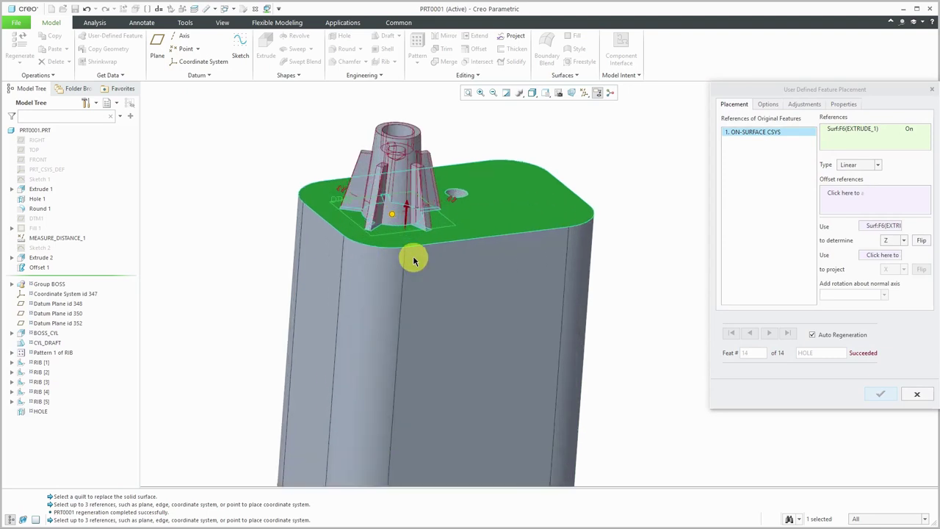
left_click(841, 194)
left_click(491, 307)
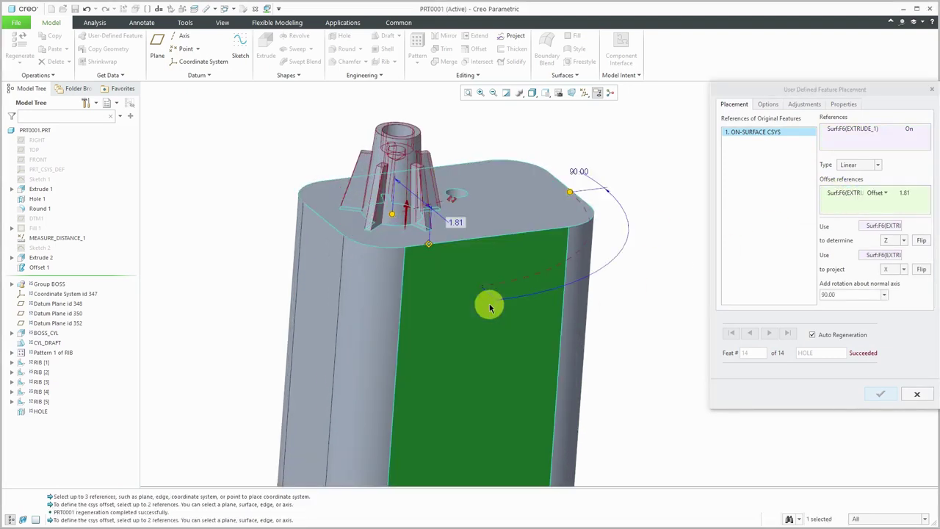
left_click(327, 269, "ctrl")
scroll(336, 259, "down", 3)
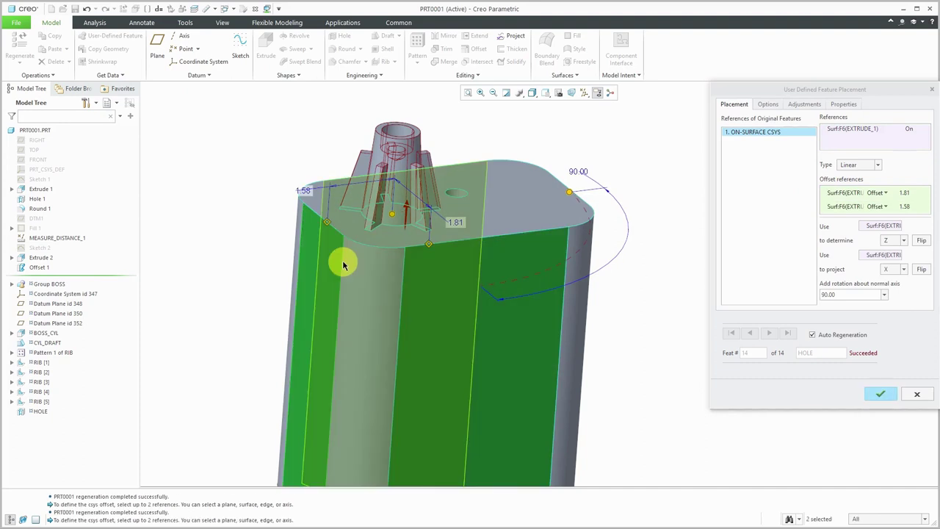
middle_click_drag(349, 265, 335, 273)
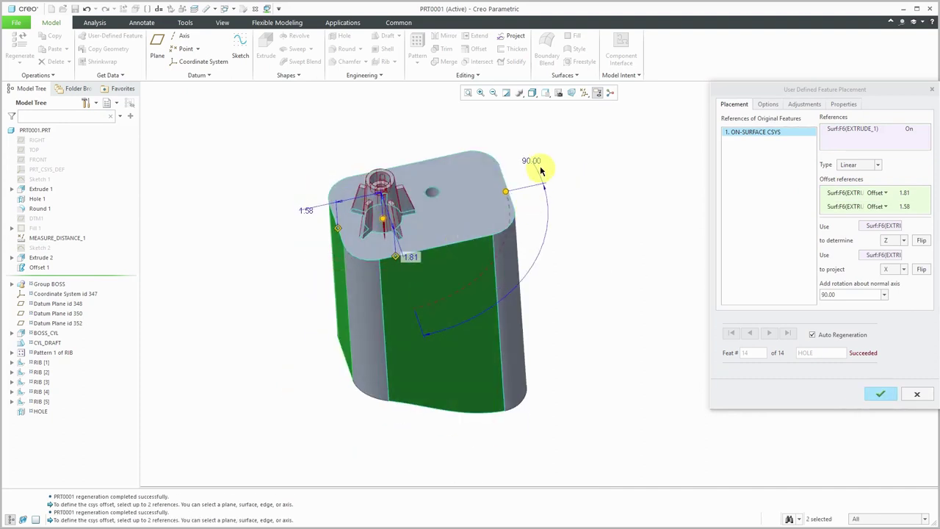
left_click_drag(507, 195, 510, 231)
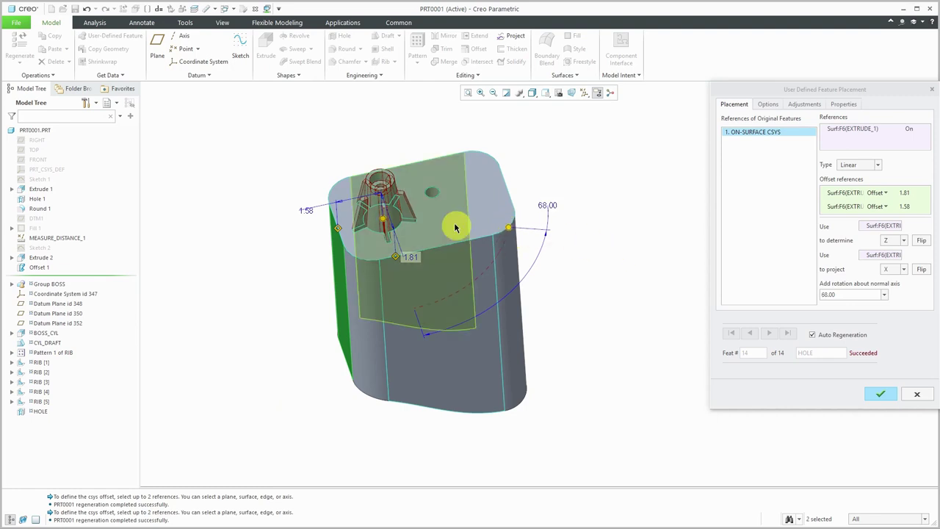
left_click(889, 397)
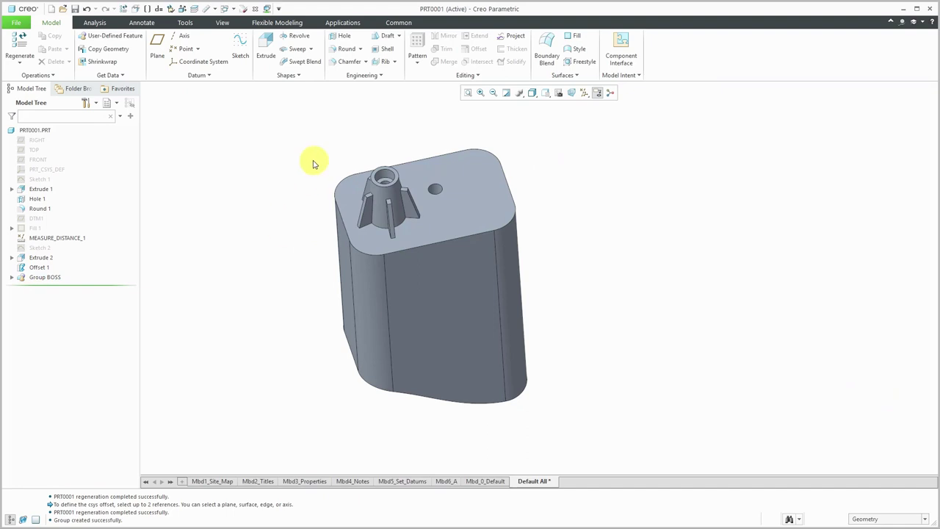
Step: Expand Group BOSS in the model tree to list its features, then deselect it
left_click(44, 278)
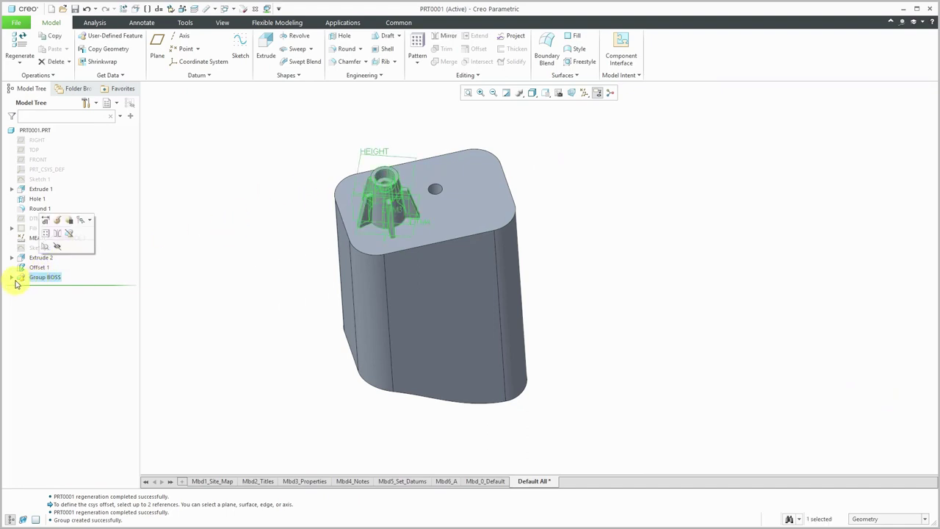
left_click(11, 278)
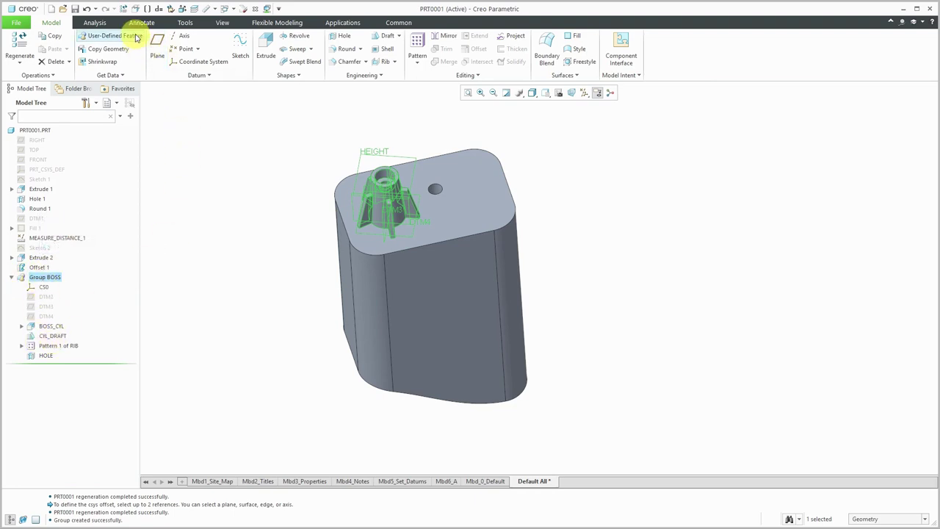
left_click(238, 250)
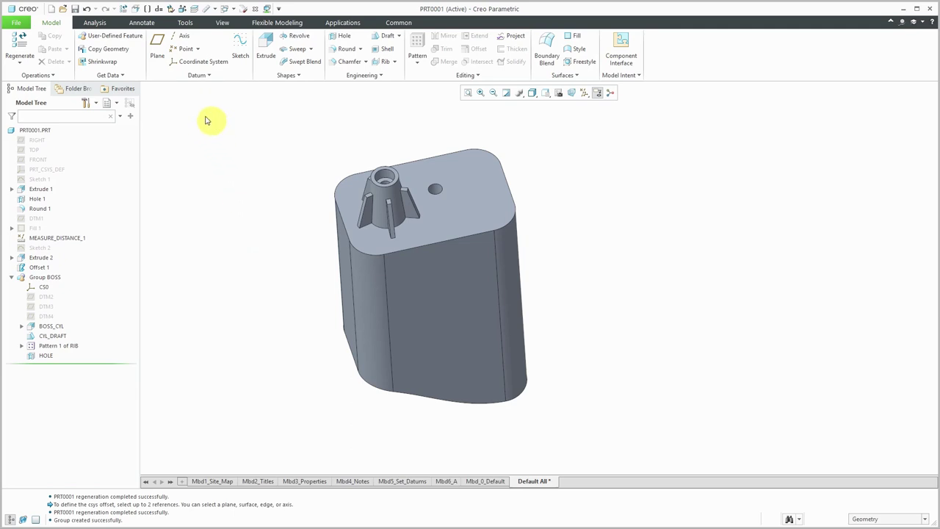
left_click(110, 75)
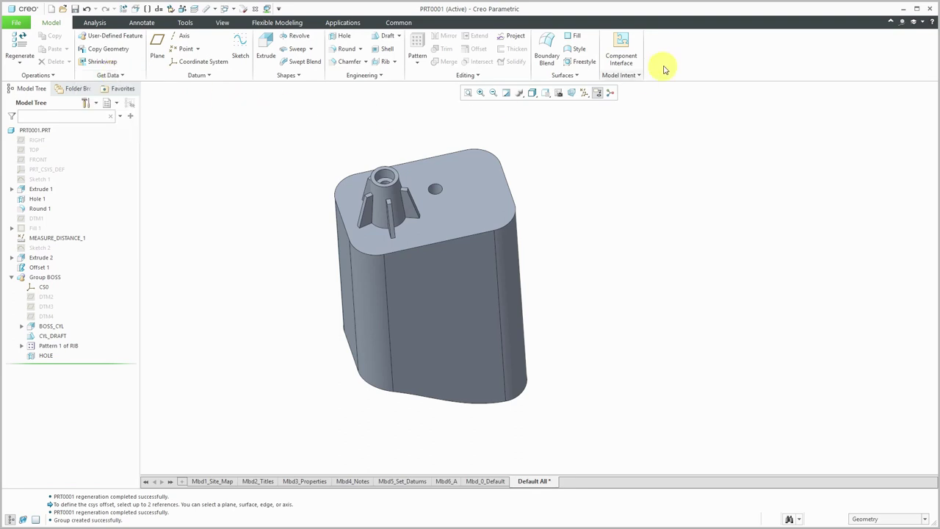
Step: Start a Publish Geometry feature and collect seed-and-boundary surfaces from the block's top face
left_click(623, 75)
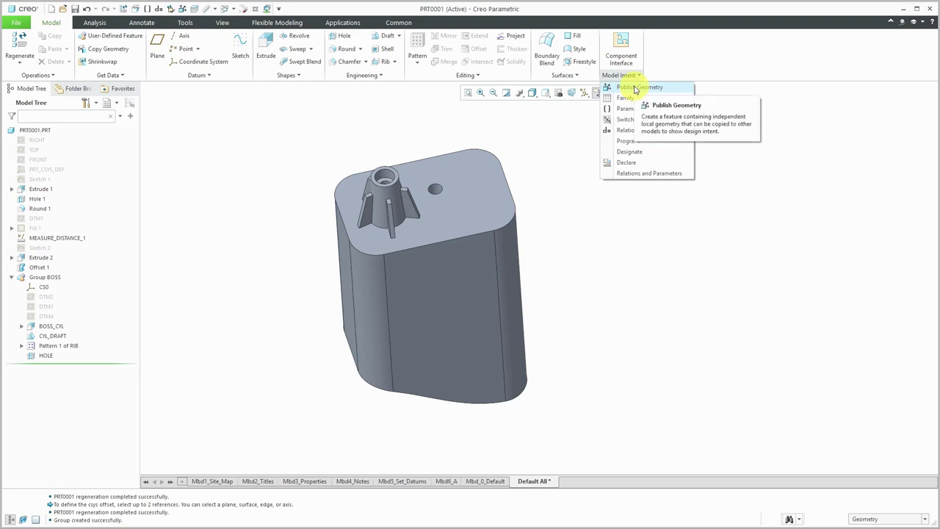
left_click(636, 90)
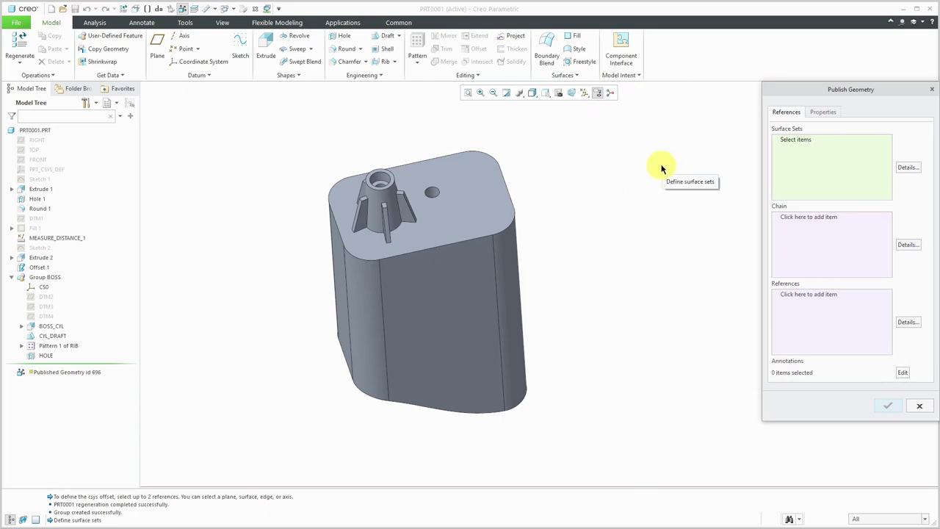
mouse_move(598, 169)
middle_mouse_down()
mouse_move(602, 194)
mouse_move(598, 147)
mouse_move(602, 154)
middle_mouse_up()
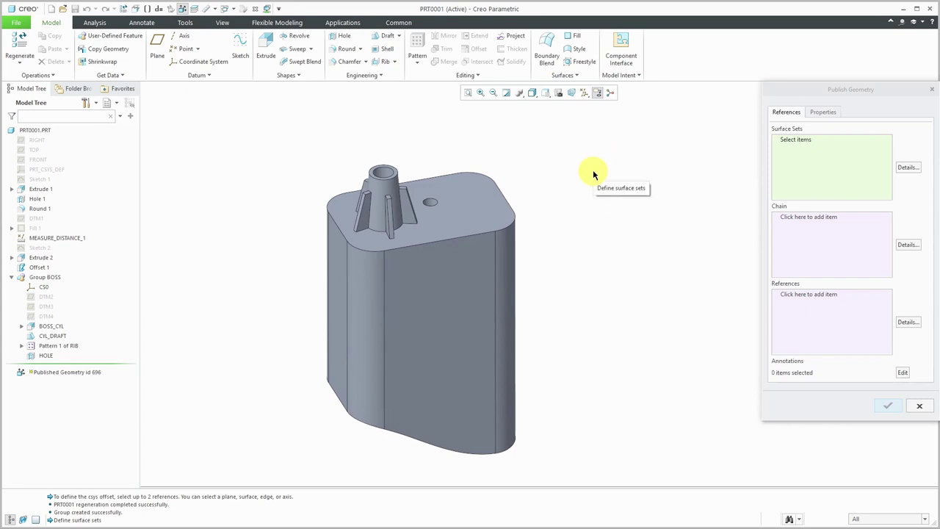
left_click(473, 210)
scroll(400, 195, "up", 5)
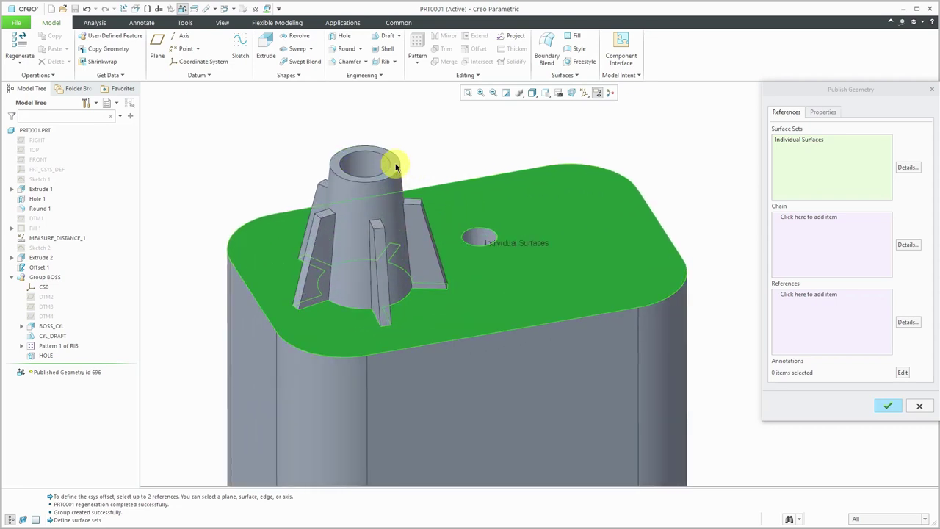
left_click(395, 164, "shift")
scroll(498, 140, "down", 3)
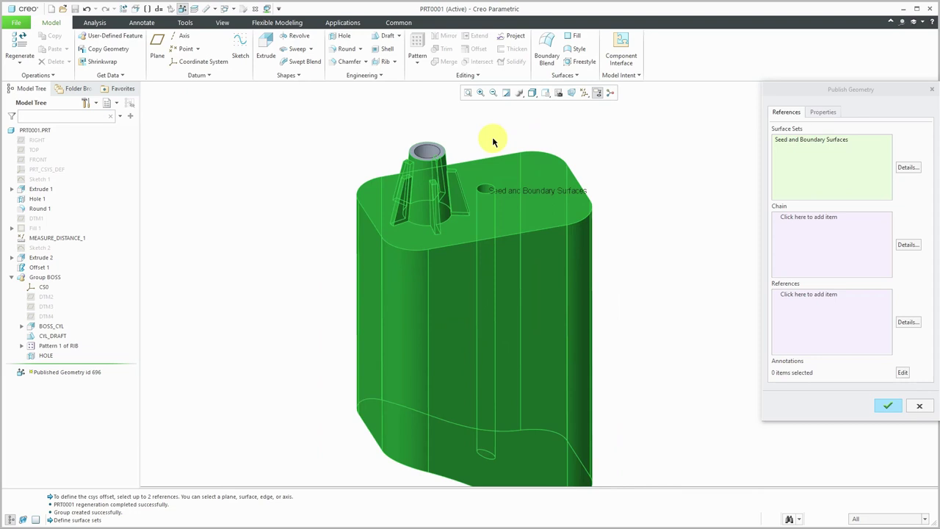
Step: Exclude the bottom face and the large front face from the surface set
middle_click_drag(492, 152, 476, 85)
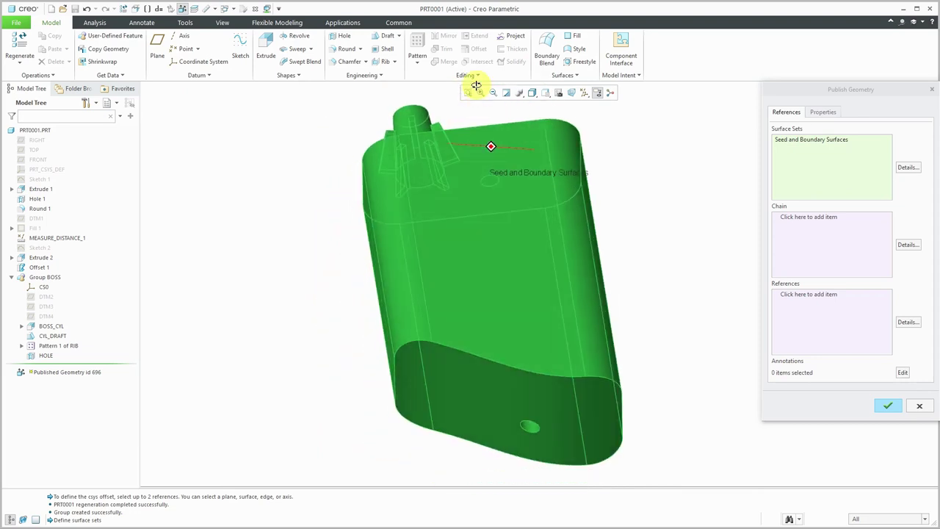
left_click(486, 409, "ctrl")
left_click(495, 314, "ctrl")
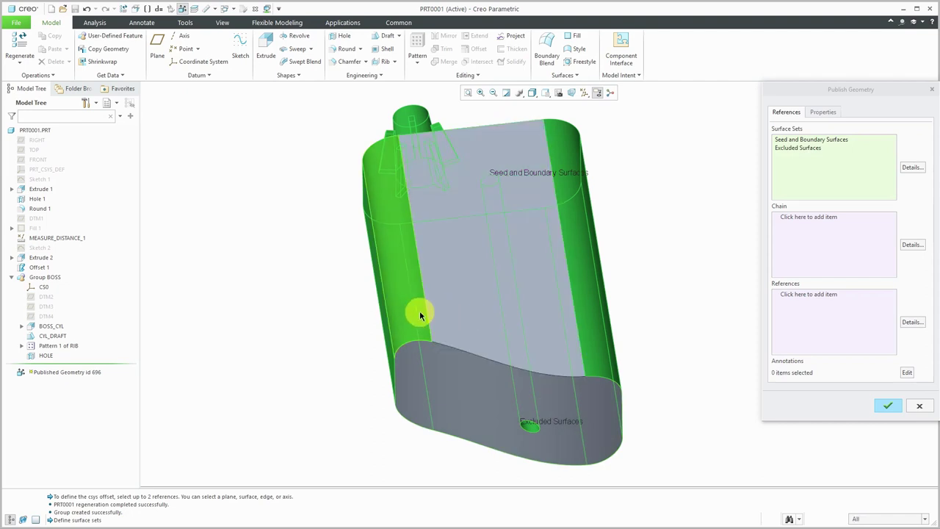
Step: Add a boss surface as an individual surface and DTM1 as a datum reference
middle_click_drag(594, 335, 532, 325)
middle_click_drag(380, 274, 336, 292)
middle_click_drag(325, 199, 424, 219)
scroll(301, 186, "up", 2)
scroll(300, 184, "up", 1)
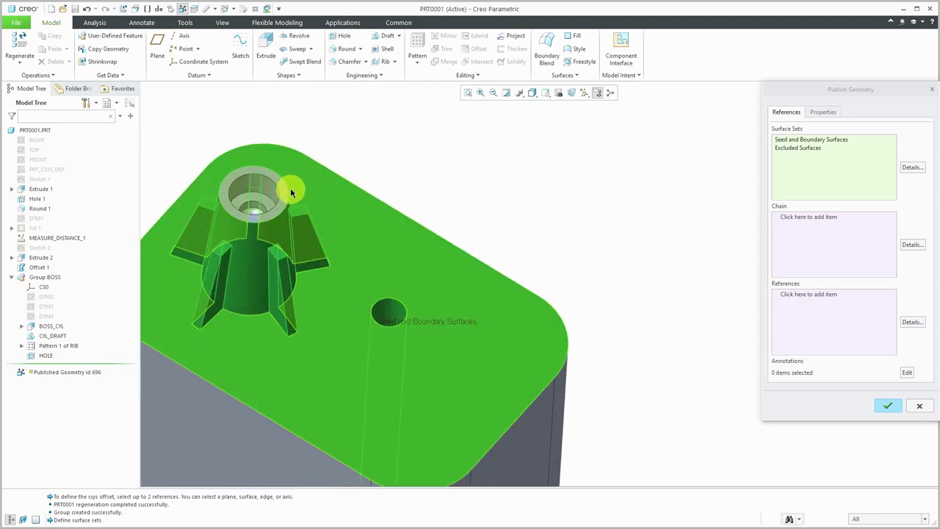
left_click(281, 188)
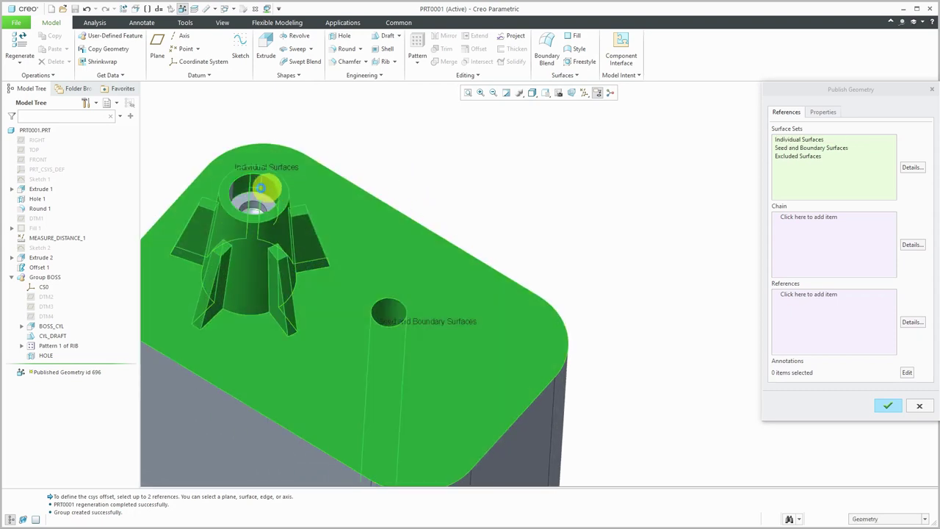
middle_click_drag(250, 187, 374, 160)
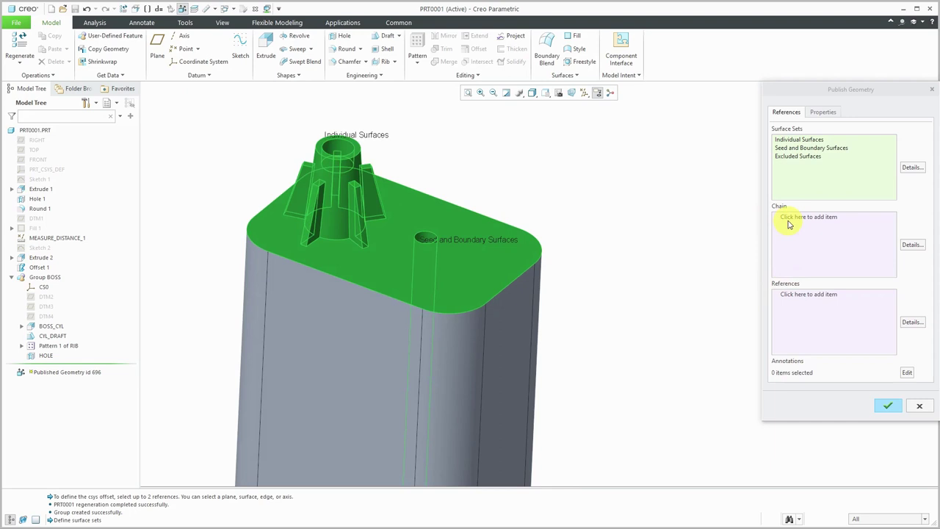
left_click(808, 294)
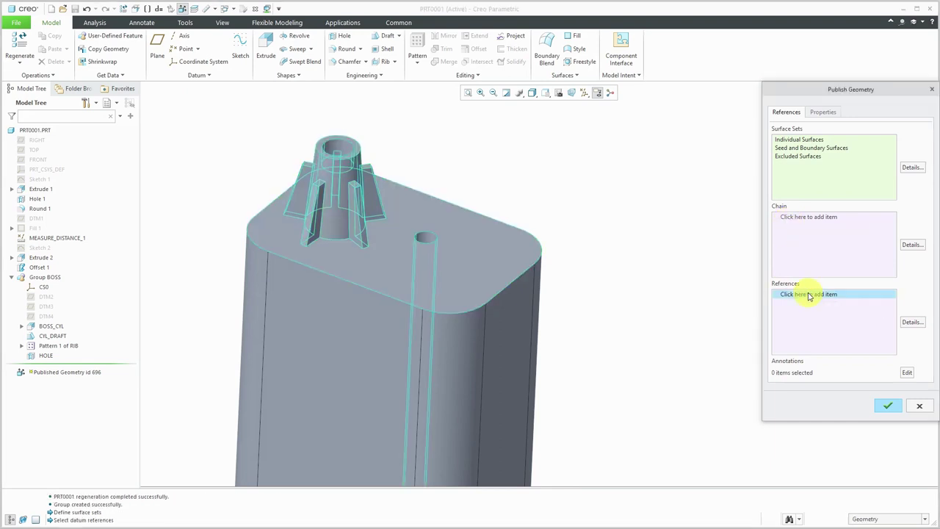
left_click(36, 218)
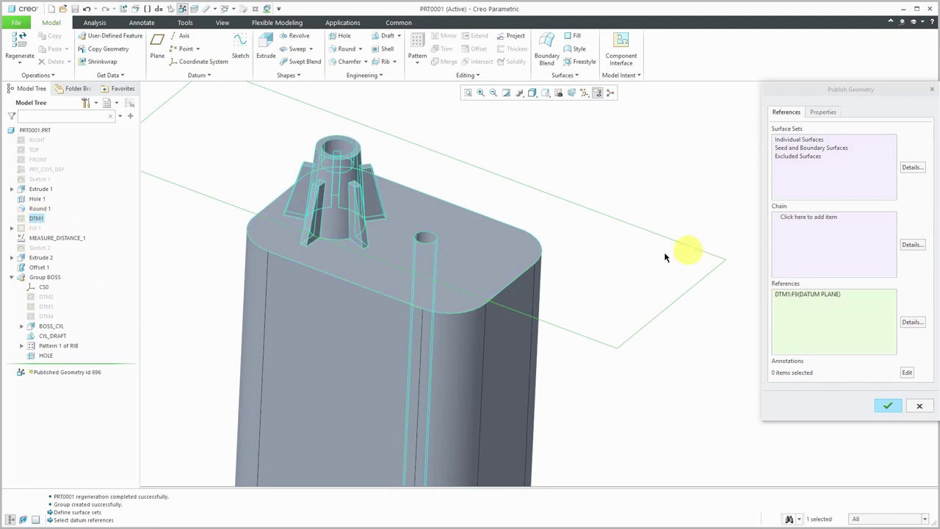
Step: Finish the Published Geometry feature and collapse Group BOSS in the model tree
left_click(888, 405)
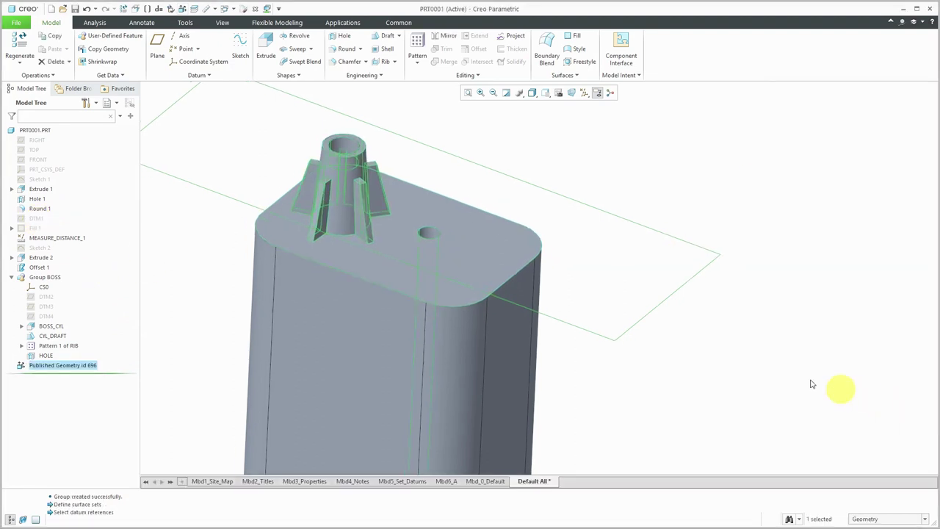
left_click(11, 277)
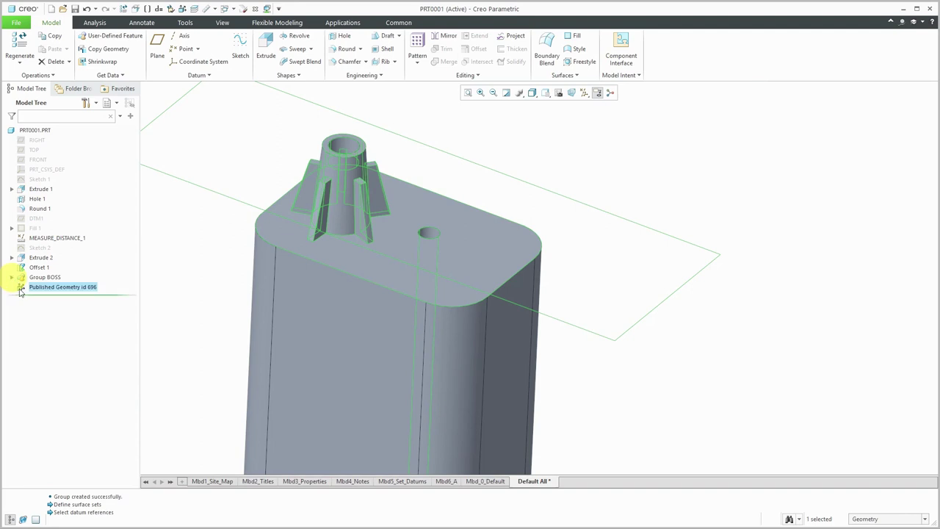
left_click(181, 297)
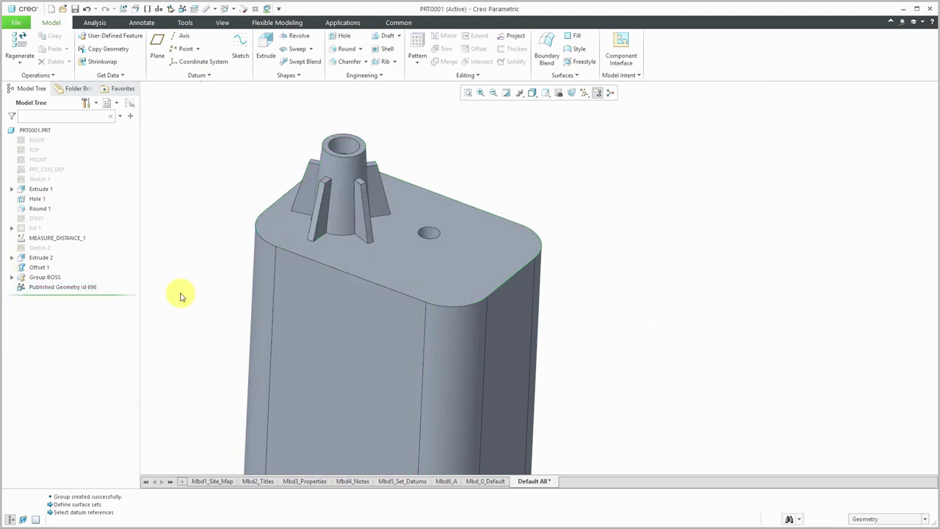
Step: Show the RIGHT, TOP, FRONT datums, PRT_CSYS_DEF and Sketch 1
left_click(37, 140)
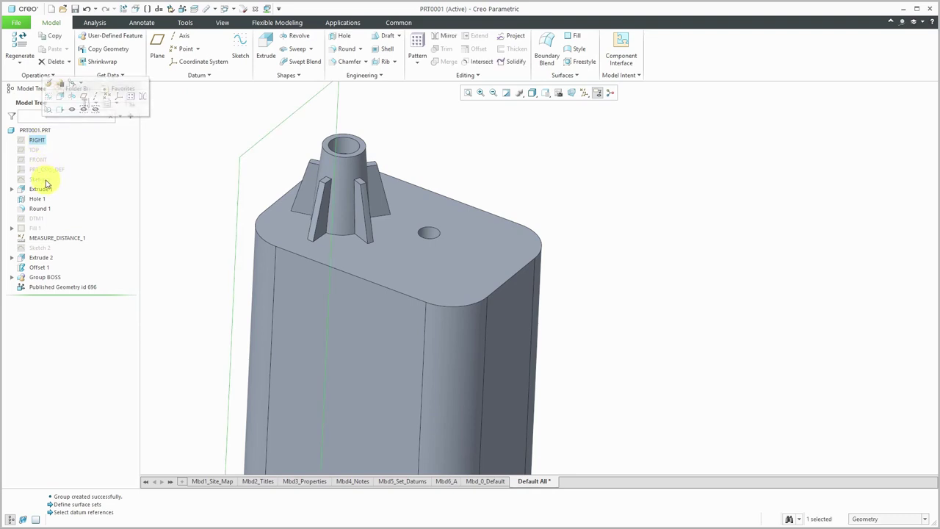
left_click(44, 180, "shift")
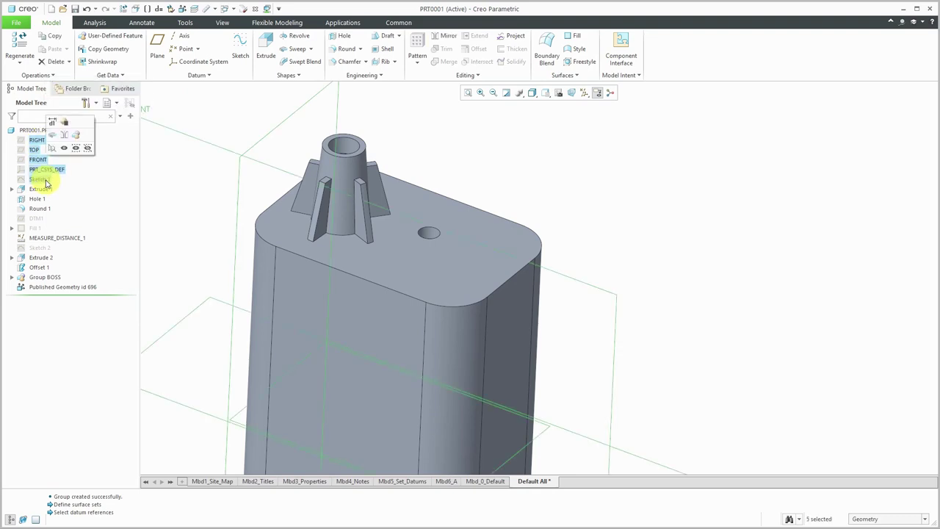
left_click(176, 195)
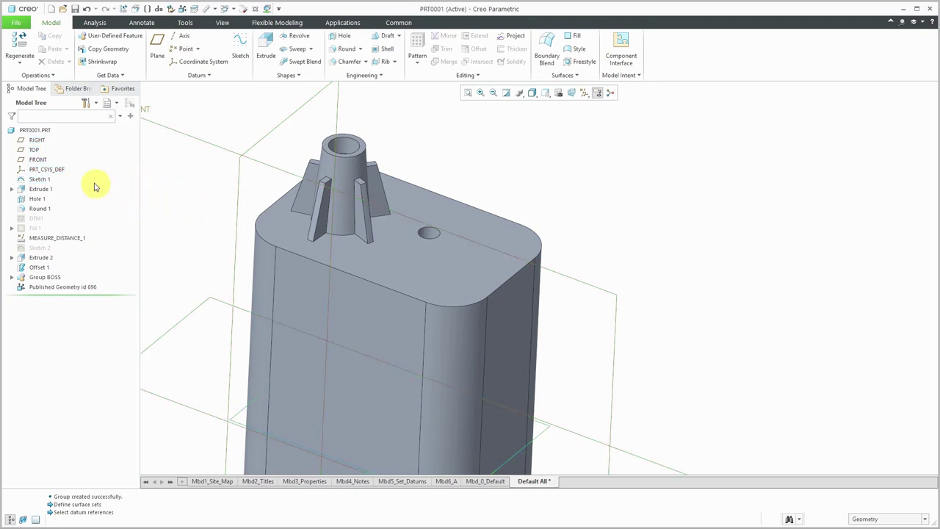
Step: Review each feature in turn, from Extrude 1 through Group BOSS to Published Geometry
left_click(42, 190)
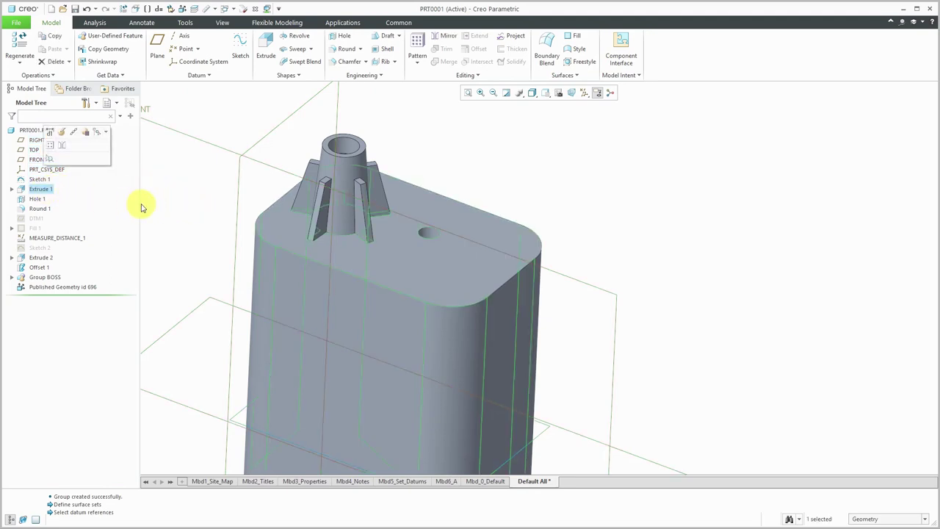
left_click(36, 200)
left_click(42, 209, "ctrl")
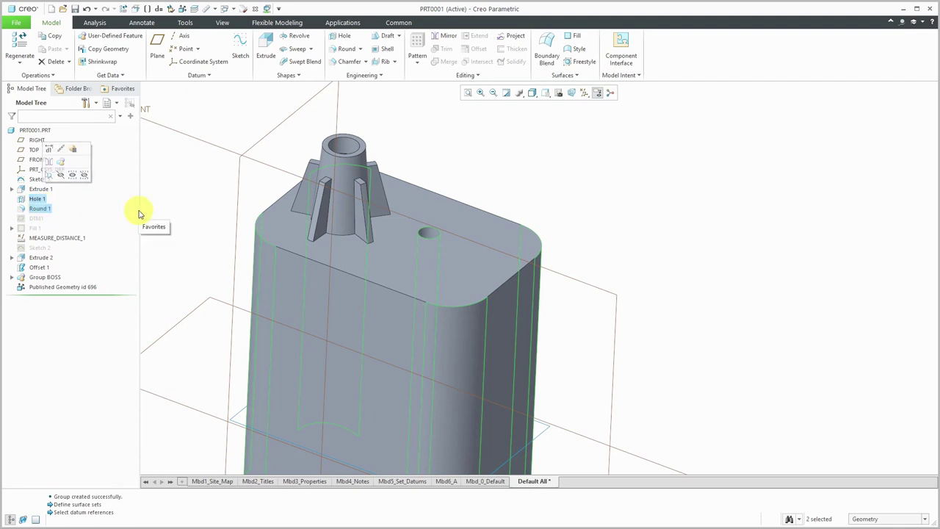
left_click(36, 218)
left_click(35, 229)
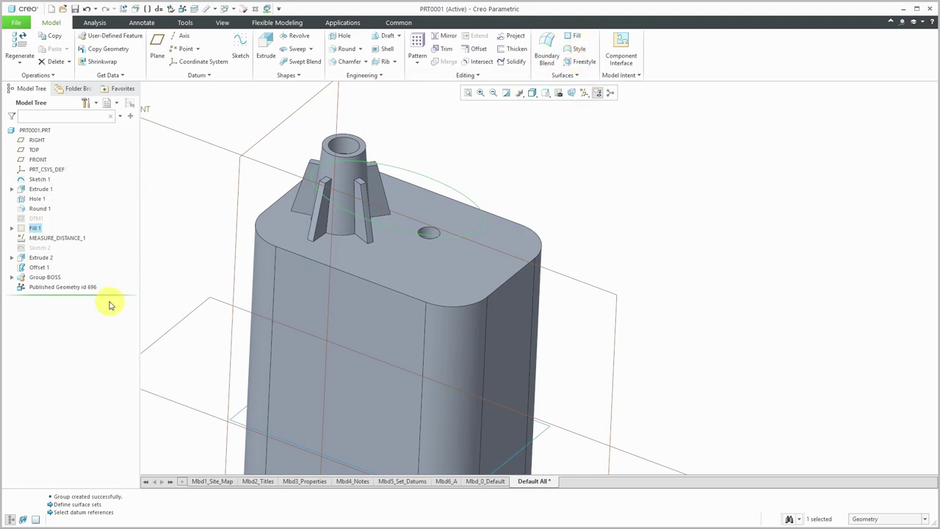
left_click(71, 239)
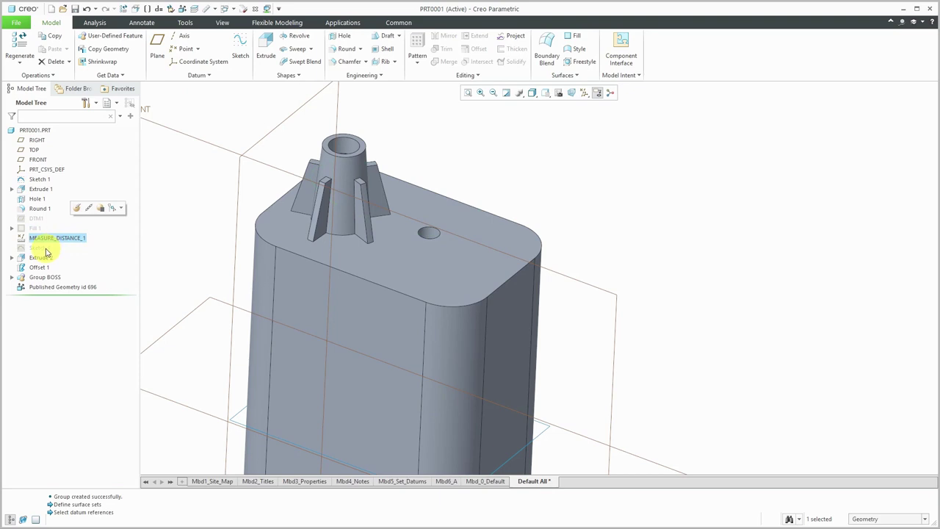
left_click(46, 250)
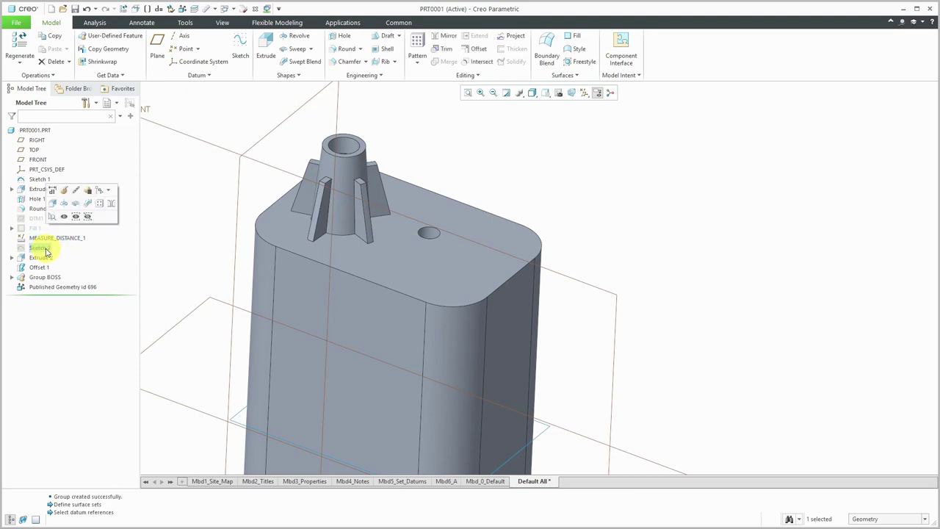
left_click(42, 258)
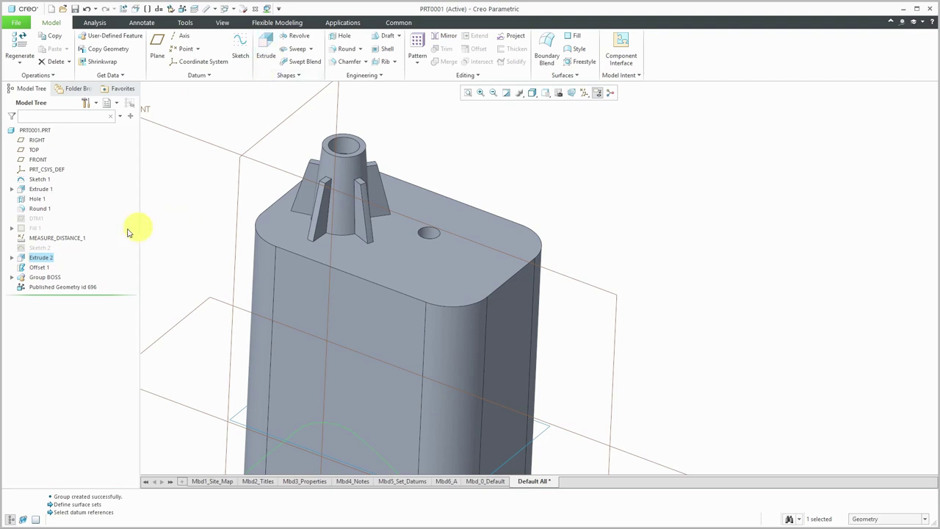
left_click(42, 268)
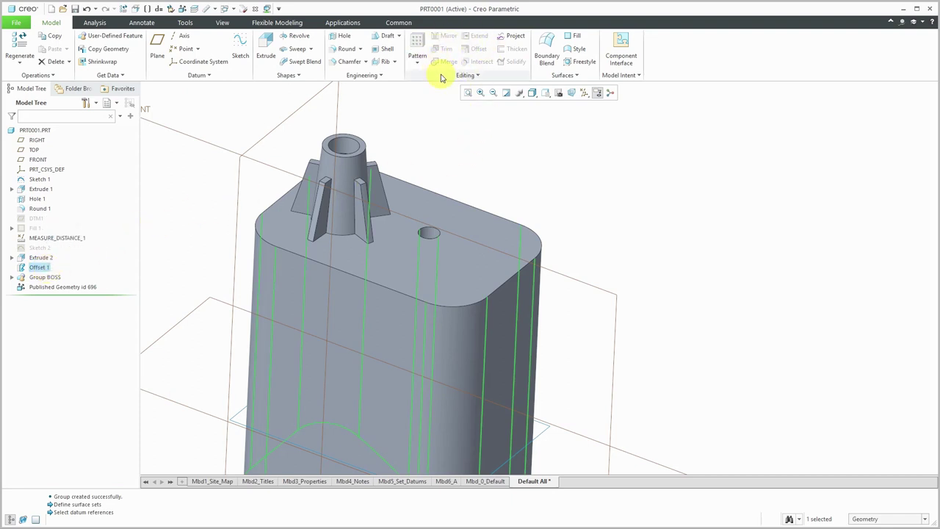
left_click(48, 278)
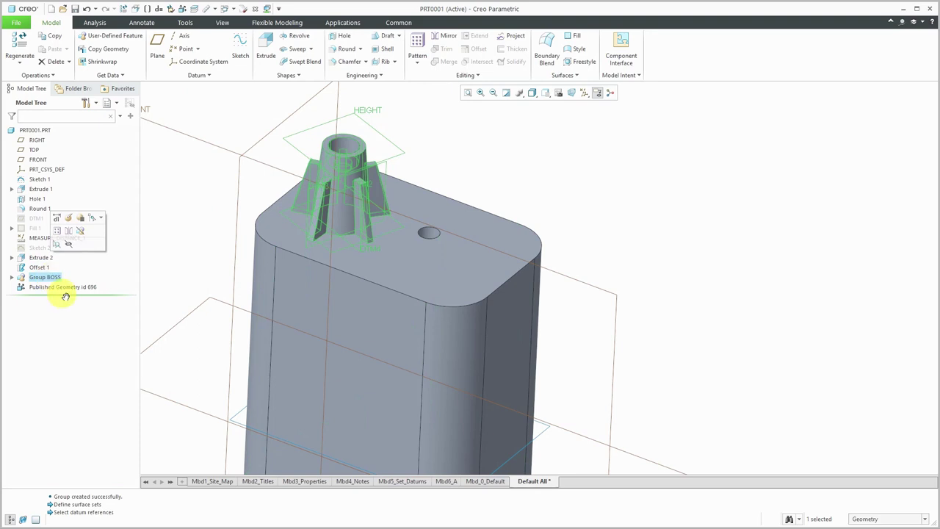
left_click(62, 288)
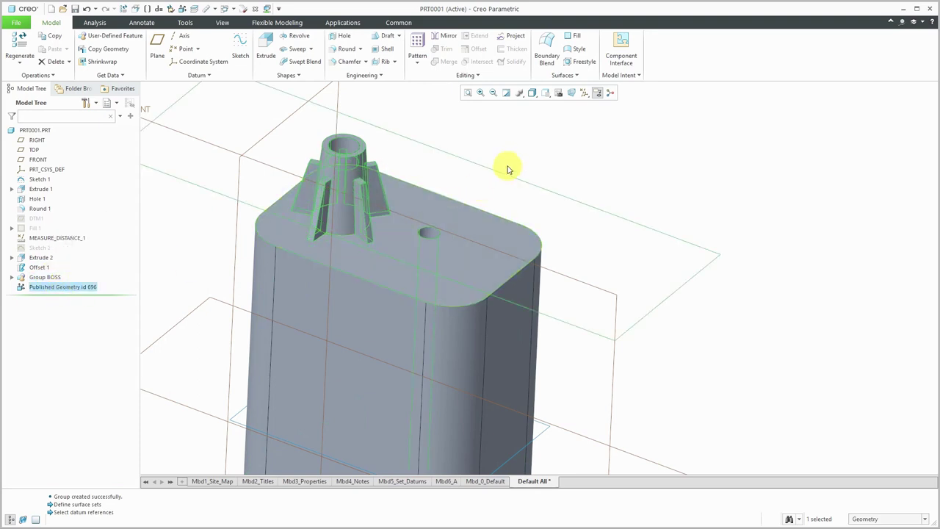
Step: Switch the ribbon to the Common command set and zoom out to the whole part
left_click(513, 153)
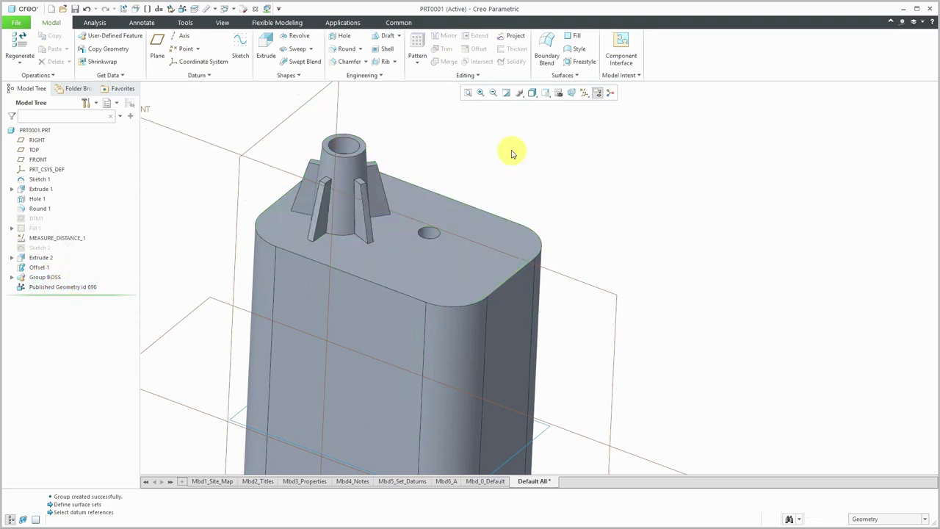
left_click(400, 22)
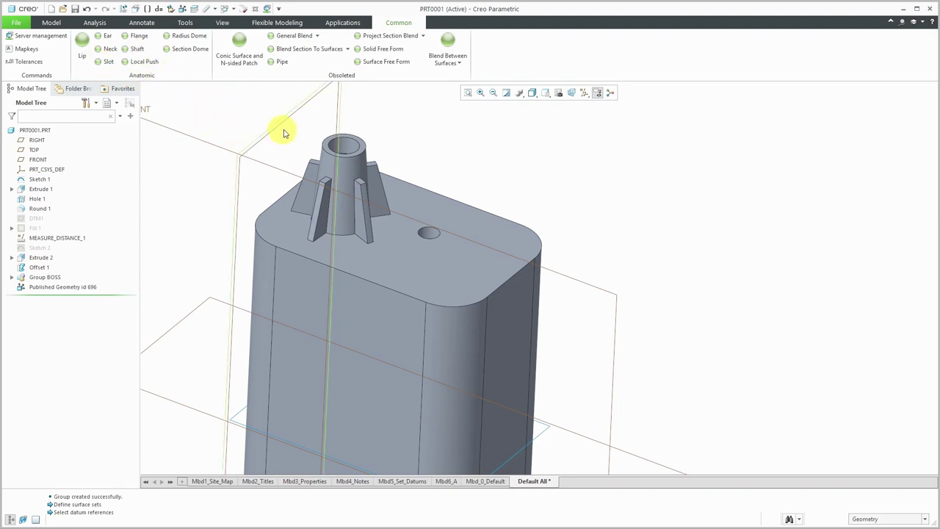
scroll(313, 130, "up", 3)
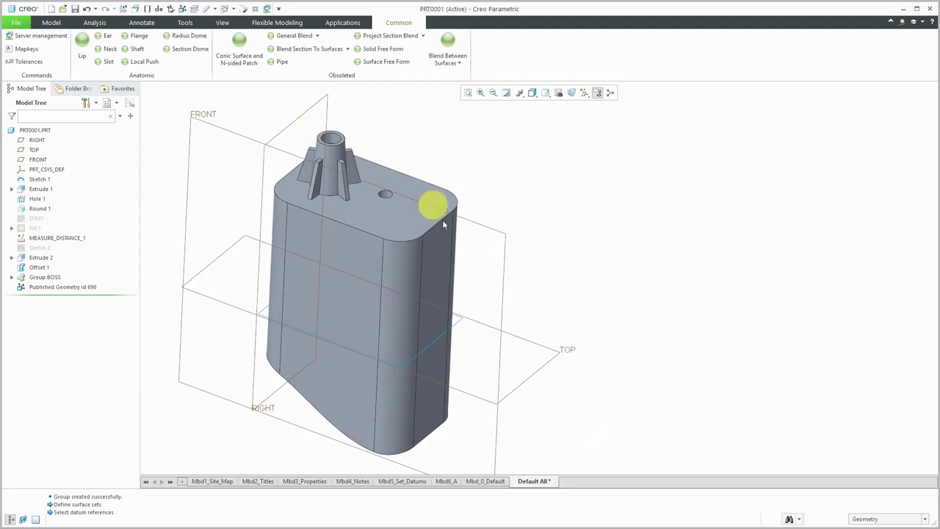